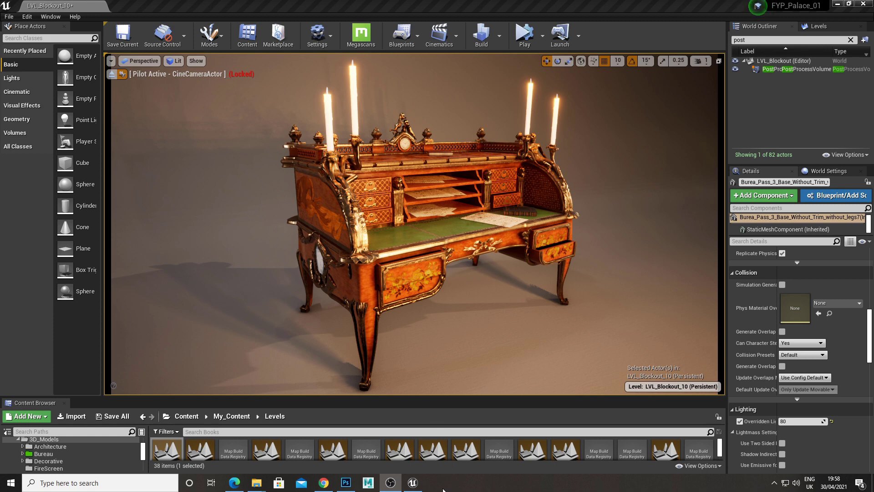
Step: Switch to Photoshop and compare the 200_2x render with 100_1x by showing and hiding the 200_2x group
left_click(346, 482)
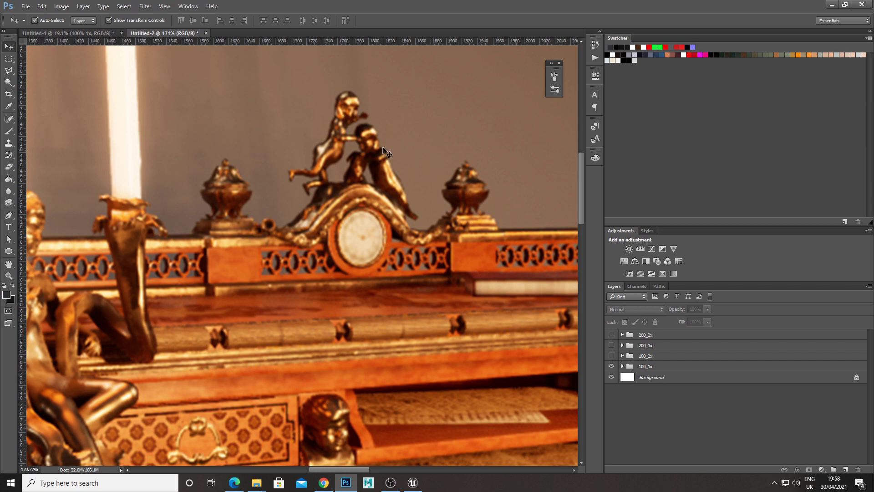
left_click(611, 335)
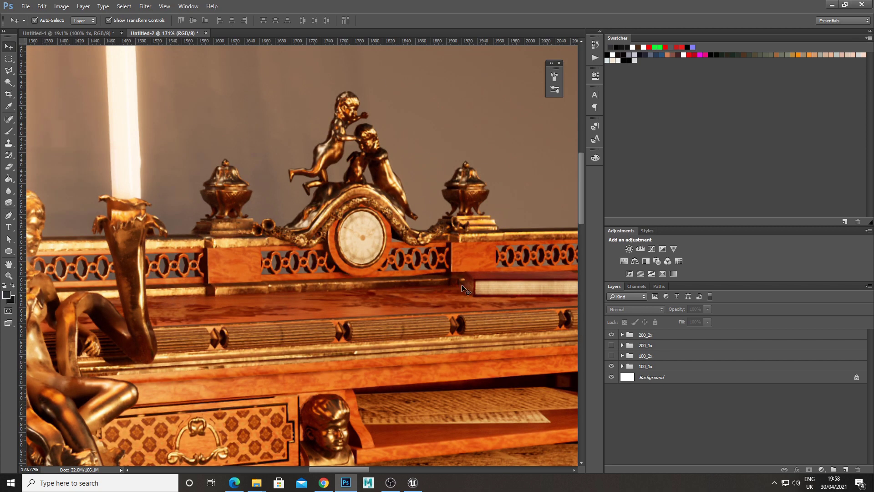
left_click(611, 336)
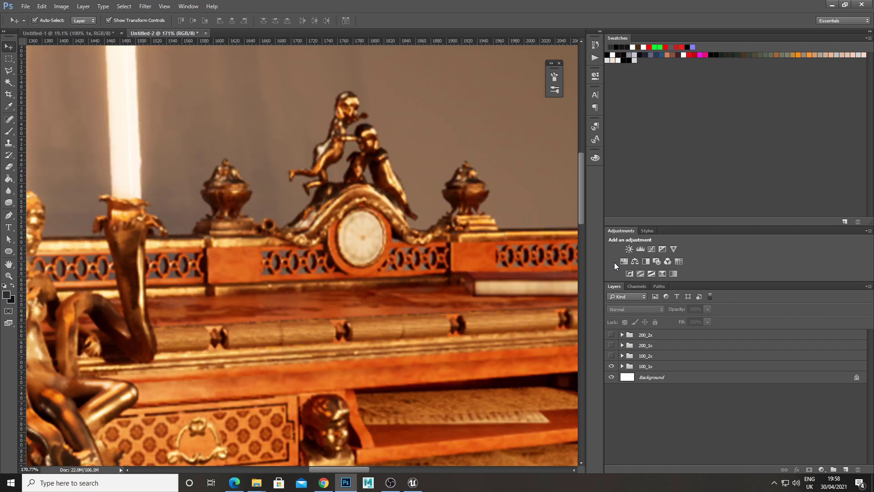
Step: Switch to Unreal Engine and set the viewport's screen percentage to 200
left_click(413, 483)
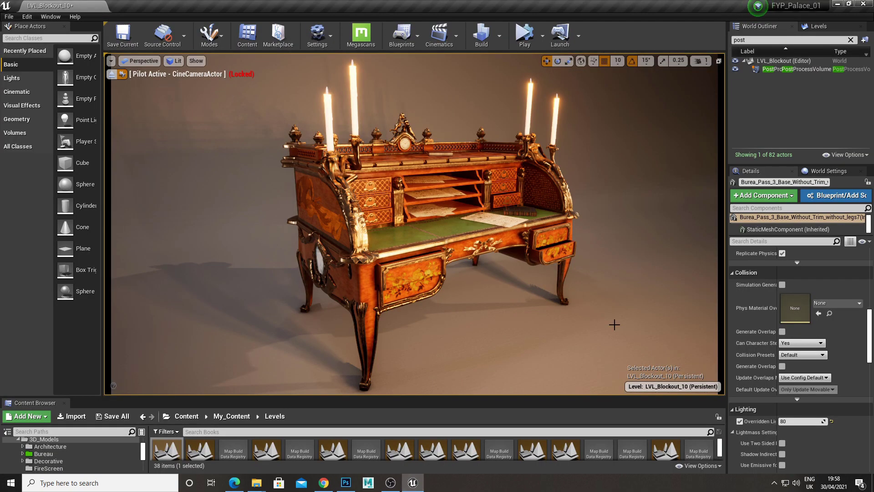
left_click(110, 61)
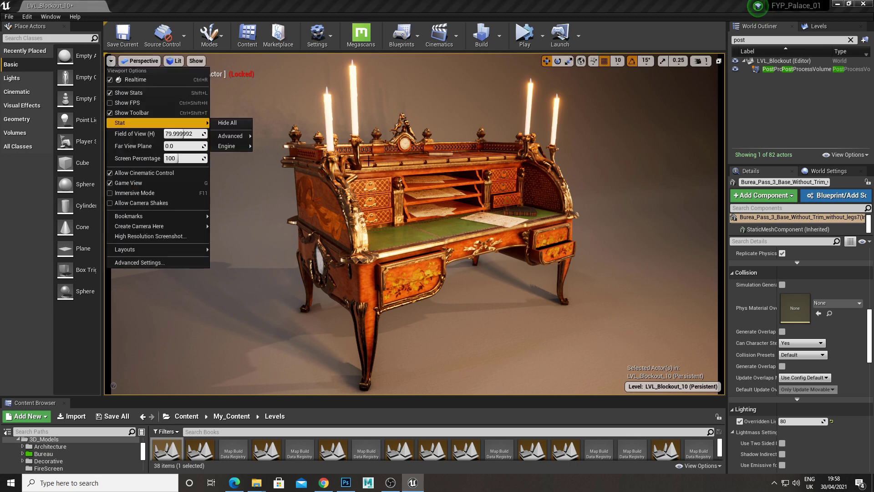
mouse_move(174, 61)
left_click(111, 60)
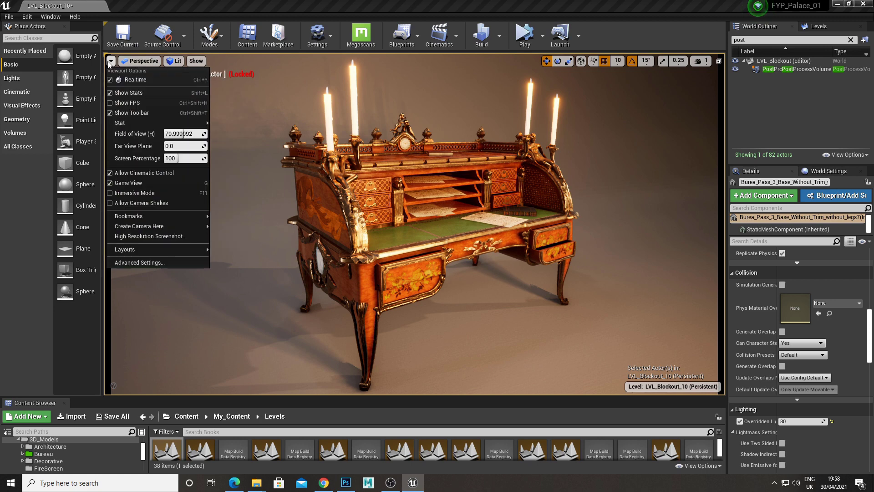
left_click(189, 158)
type("20")
key("Return")
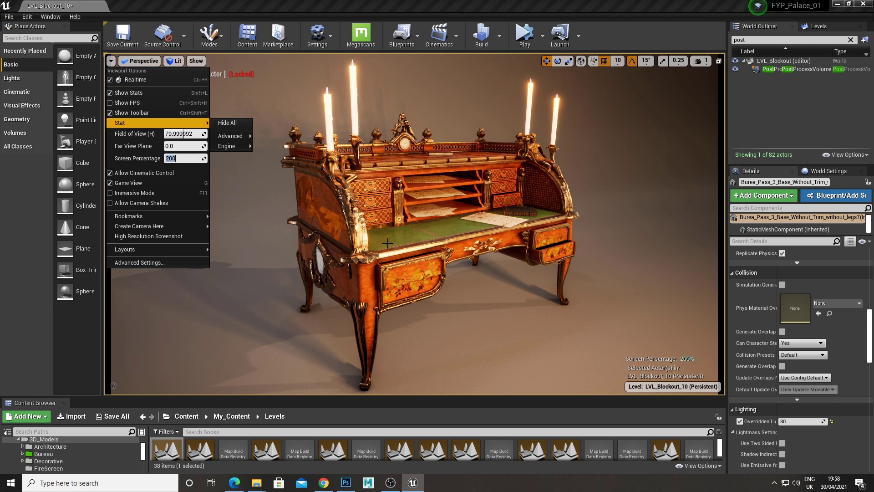
left_click(465, 231)
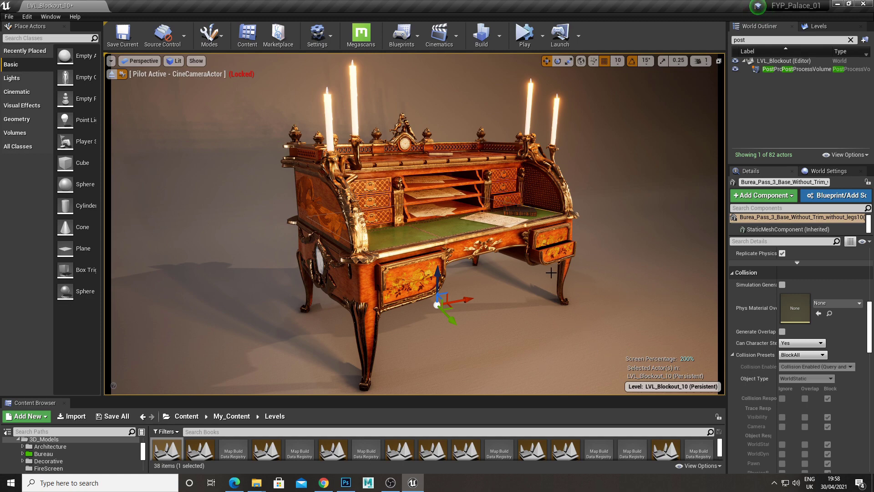
Step: Enlarge the viewport to immersive mode and check its screen percentage setting
key("F11")
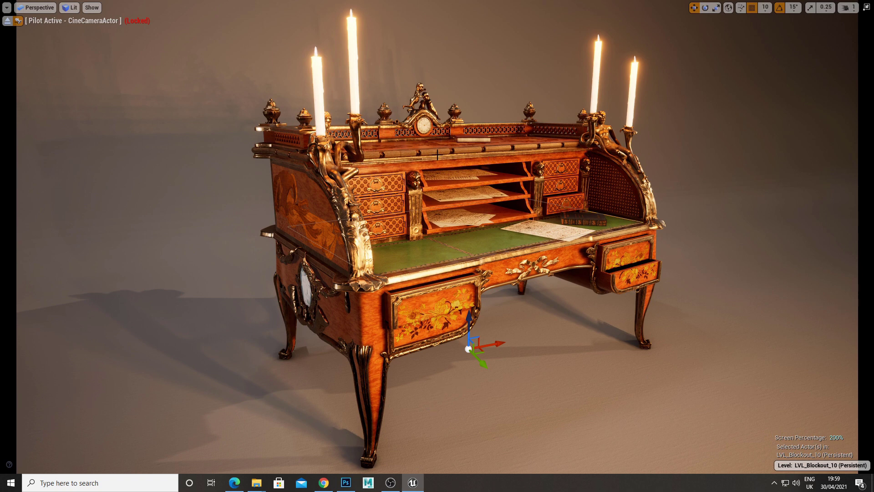
left_click(7, 8)
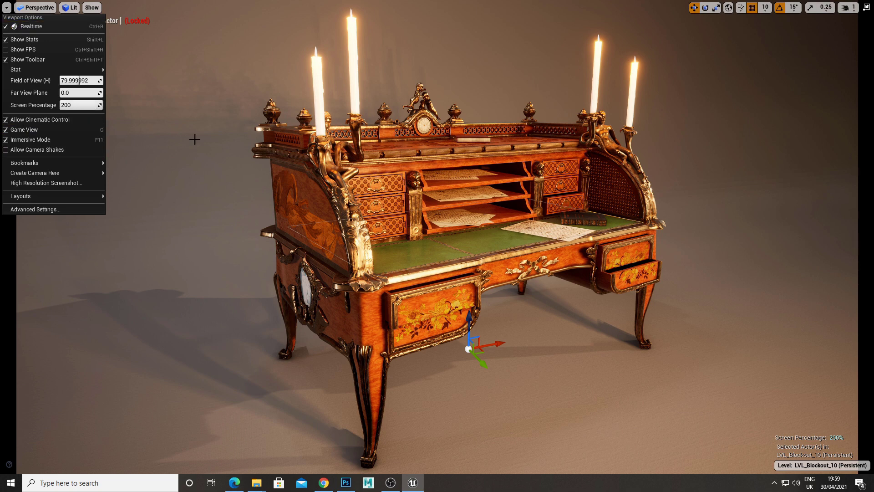
left_click(84, 105)
left_click(6, 7)
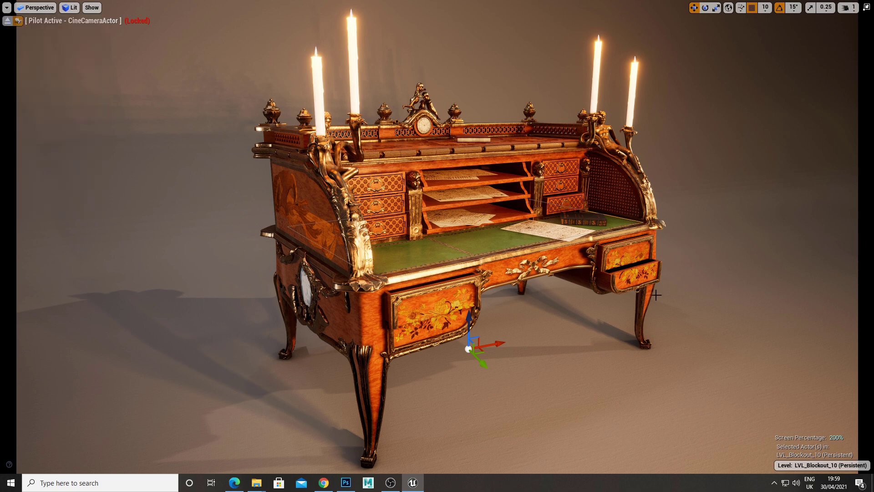
Step: Stop piloting the CineCameraActor and move in close to the gilded candle-holder figure and the desk's clock
left_click(7, 20)
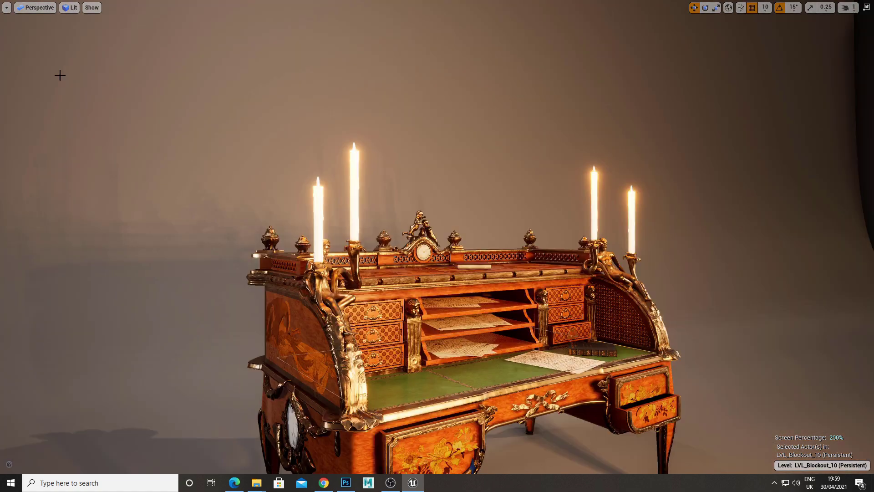
mouse_move(176, 157)
right_mouse_down()
mouse_move(170, 180)
mouse_move(176, 157)
mouse_move(166, 154)
mouse_move(176, 157)
right_mouse_up()
key("w")
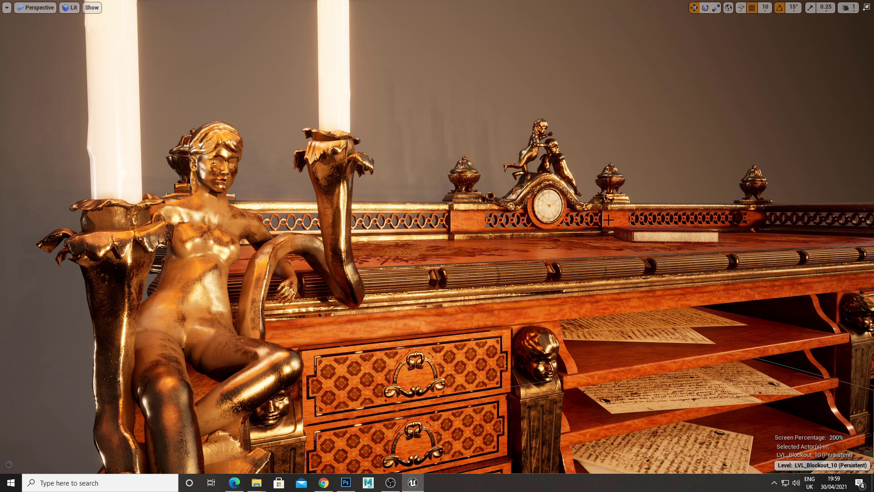
Step: Compare the close-up's sharpness by setting the screen percentage to 100 and restoring it to 200
left_click(6, 7)
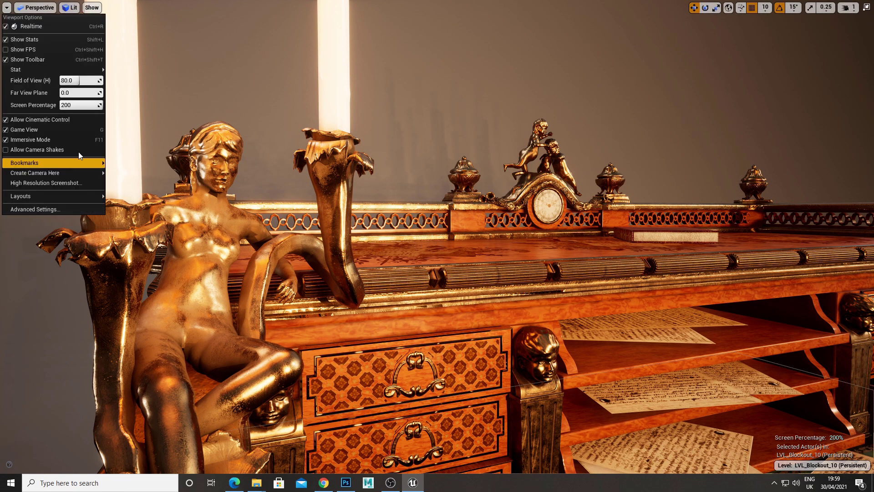
left_click(80, 105)
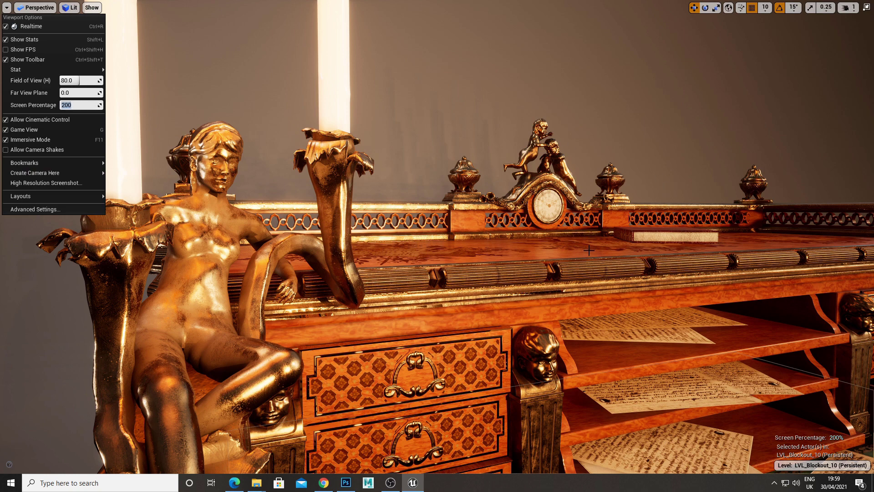
key("Return")
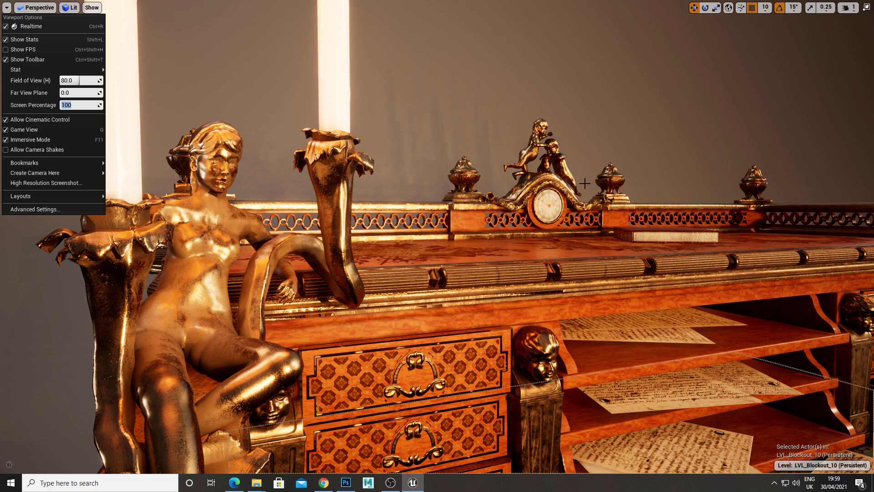
left_click(96, 106)
type("20")
key("Return")
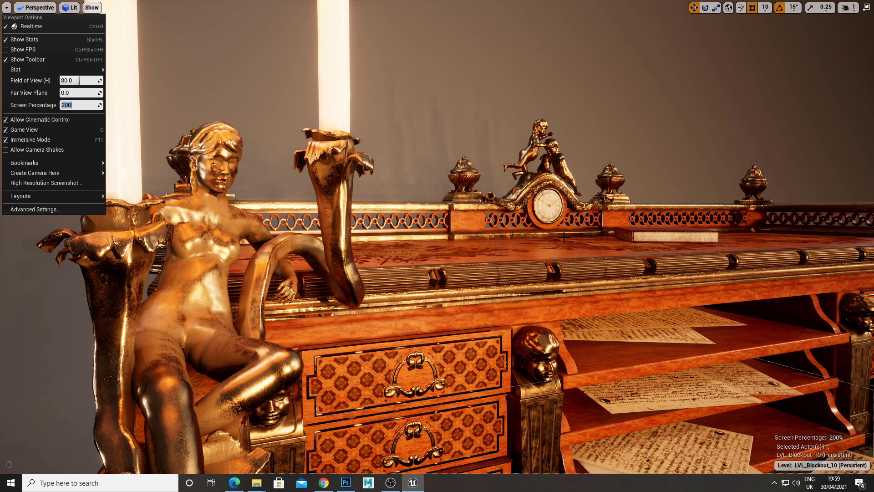
Step: Back away from the desk detail and return the viewport to the CineCameraActor view
right_click_drag(564, 238, 583, 250)
key("s")
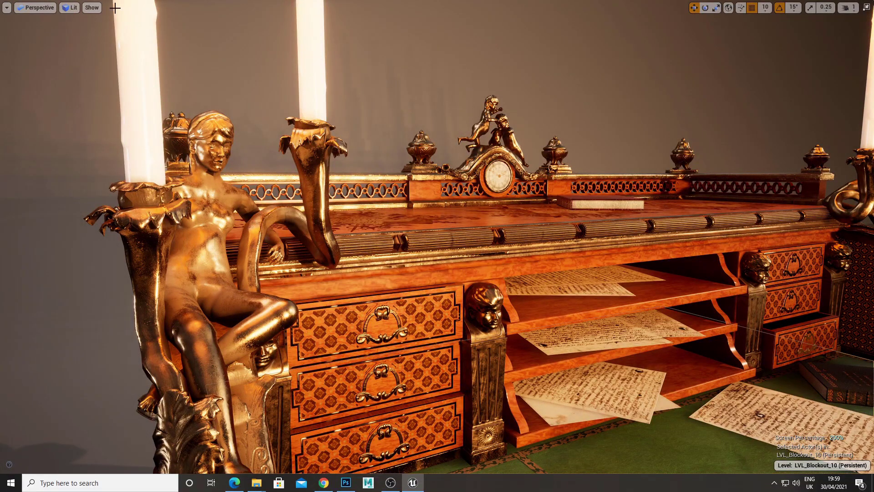
left_click(37, 8)
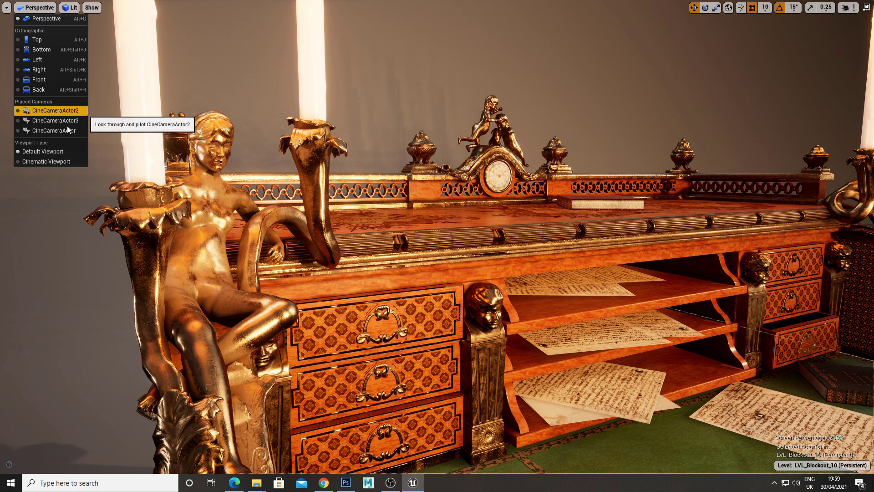
left_click(65, 131)
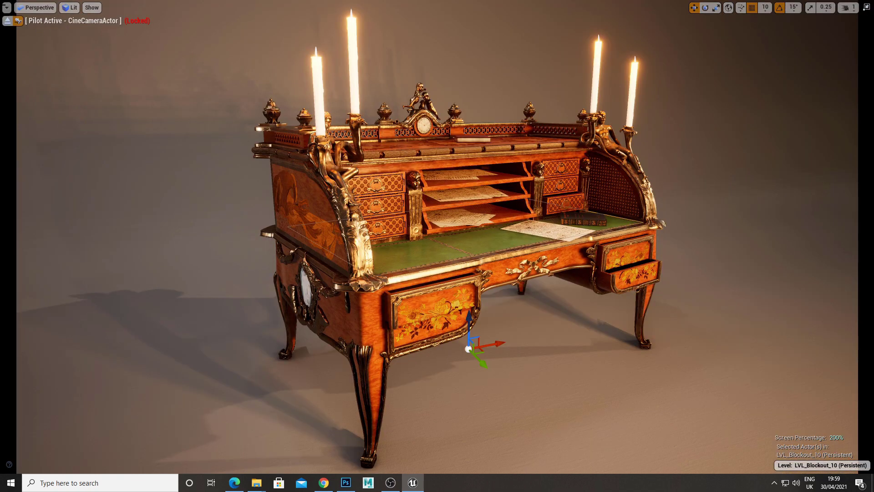
Step: Open the High Resolution Screenshot settings, set the screenshot size multiplier to 2, and close the dialog
left_click(6, 8)
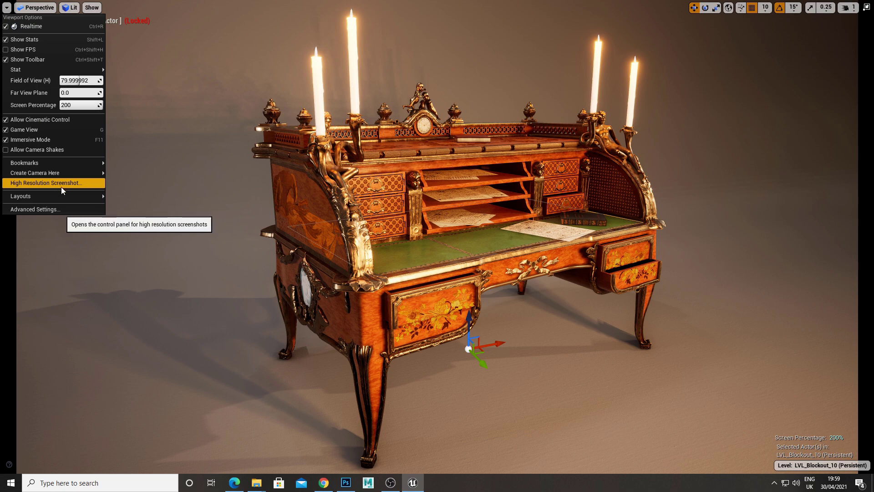
left_click(61, 186)
left_click_drag(391, 180, 518, 86)
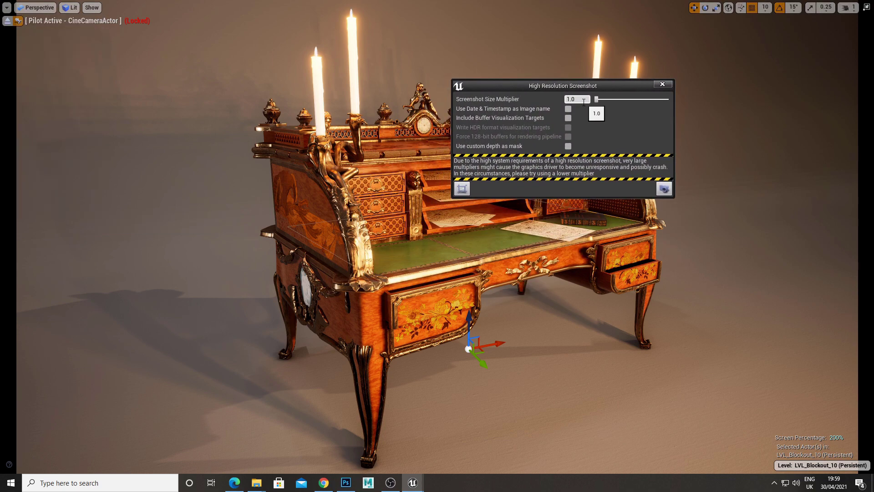
left_click_drag(580, 88, 555, 275)
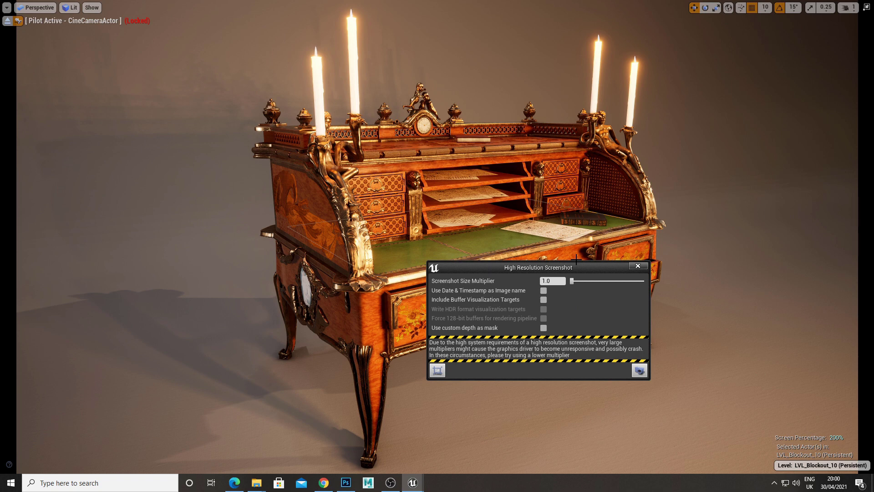
left_click_drag(526, 269, 519, 242)
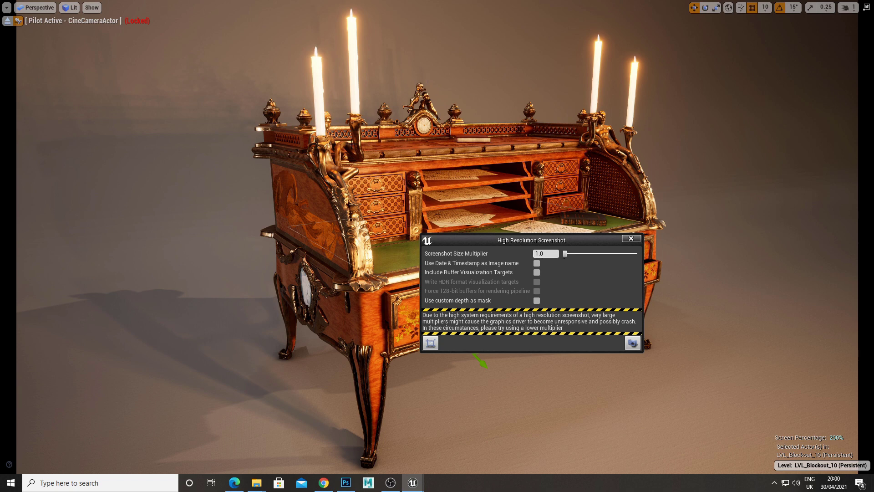
left_click(553, 253)
type("2")
key("Return")
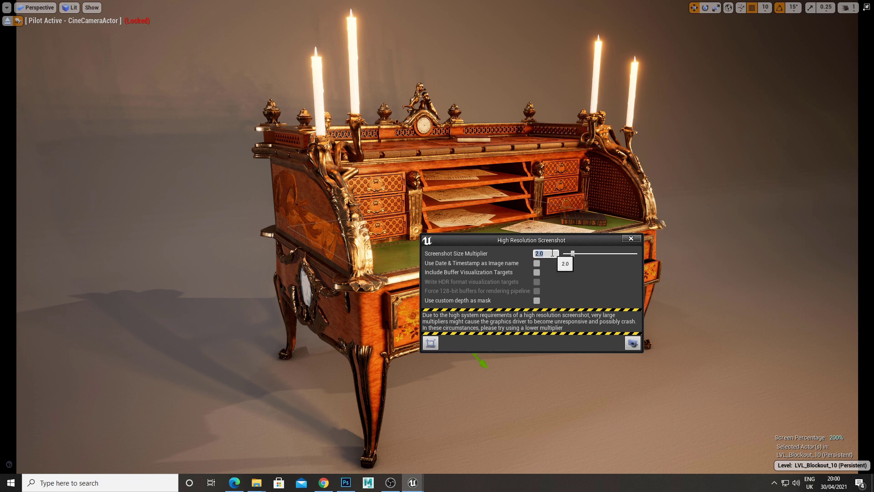
left_click_drag(586, 240, 757, 101)
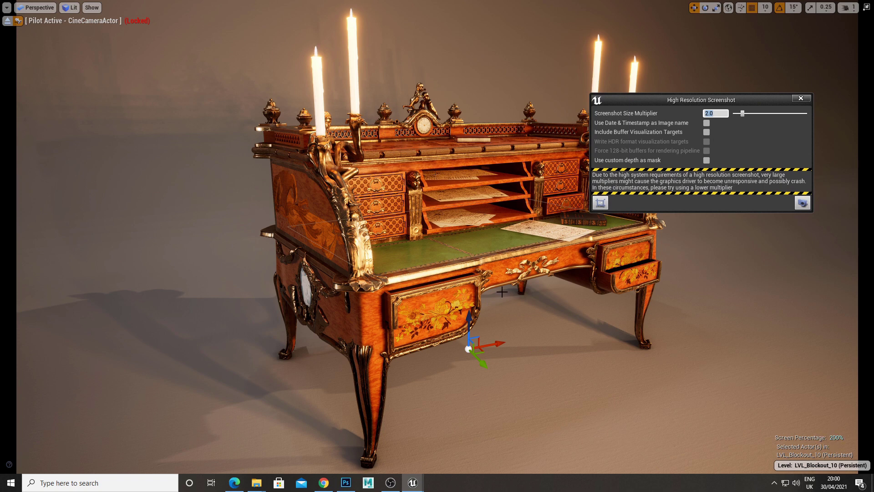
left_click_drag(751, 100, 449, 156)
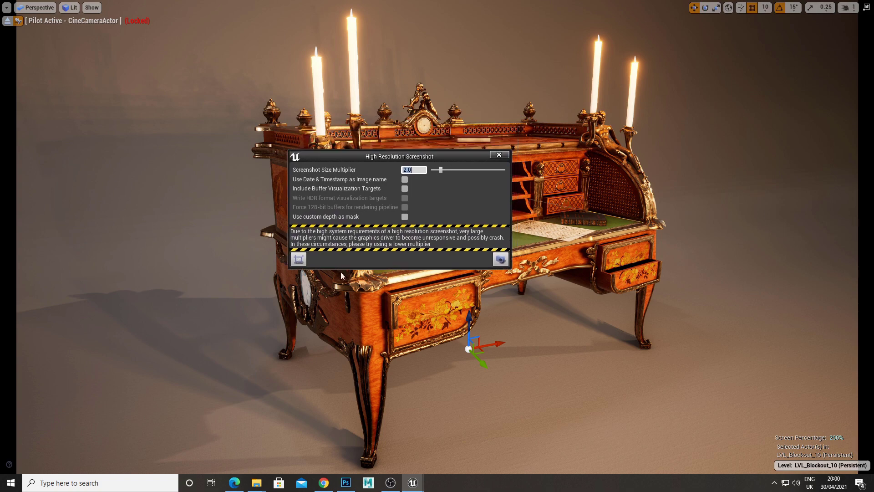
left_click(499, 156)
Step: Switch to Photoshop and examine the clock figures in the 100% 1x render of the Untitled-1 comparison sheet
left_click(346, 483)
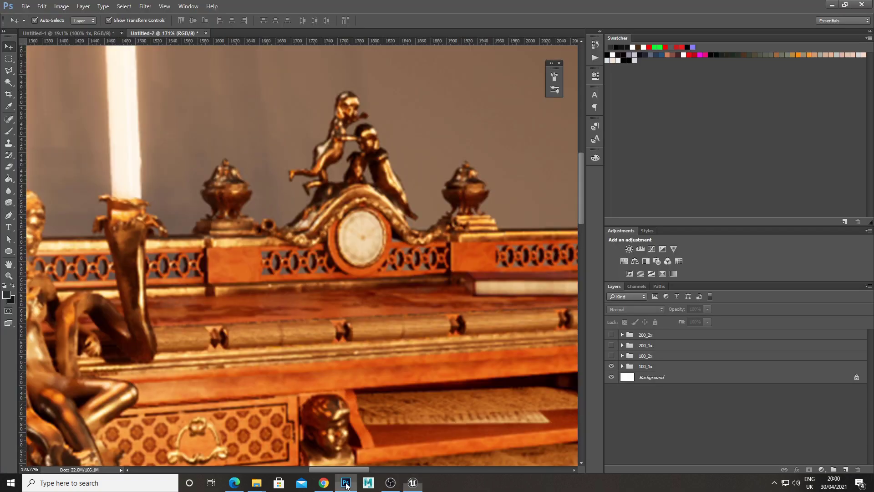
left_click(68, 32)
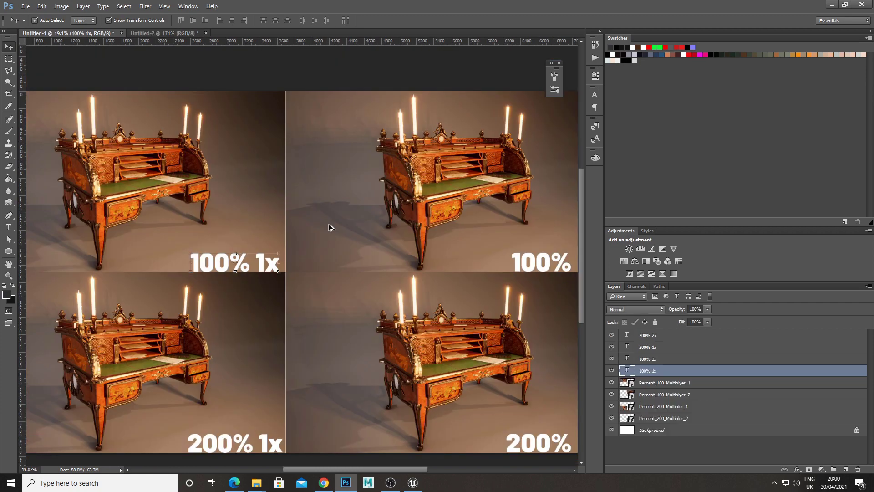
key("ctrl+0")
left_click_drag(122, 154, 158, 172, "alt")
left_click_drag(261, 263, 352, 256)
left_click_drag(399, 278, 245, 183)
left_click_drag(432, 320, 313, 304)
left_click_drag(217, 231, 493, 406)
scroll(254, 171, "up", 3, "alt")
scroll(254, 171, "up", 3, "alt")
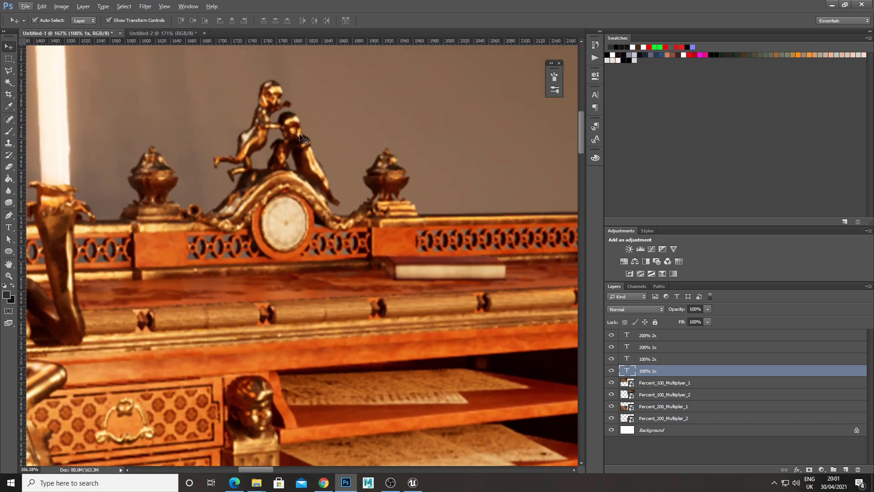
Step: Examine the same clock figures up close in the 100% 2x render of the comparison sheet
scroll(286, 210, "down", 8, "alt")
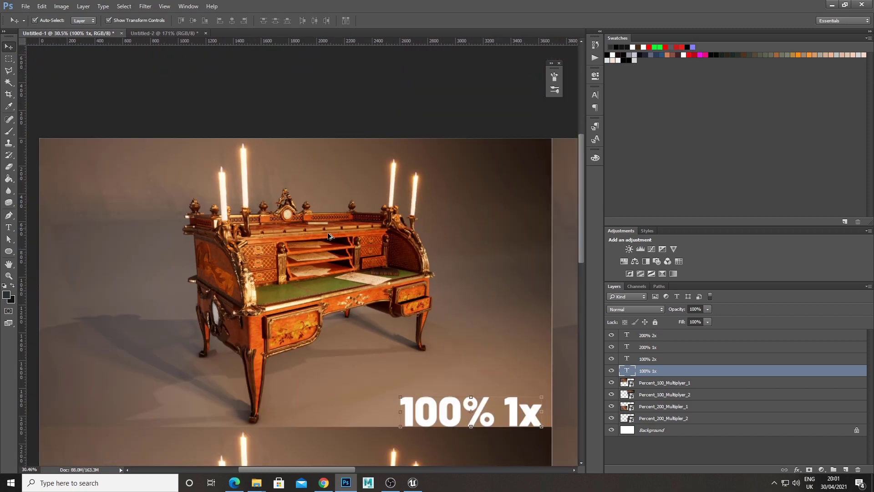
left_click_drag(525, 292, 237, 296)
left_click_drag(558, 291, 343, 295)
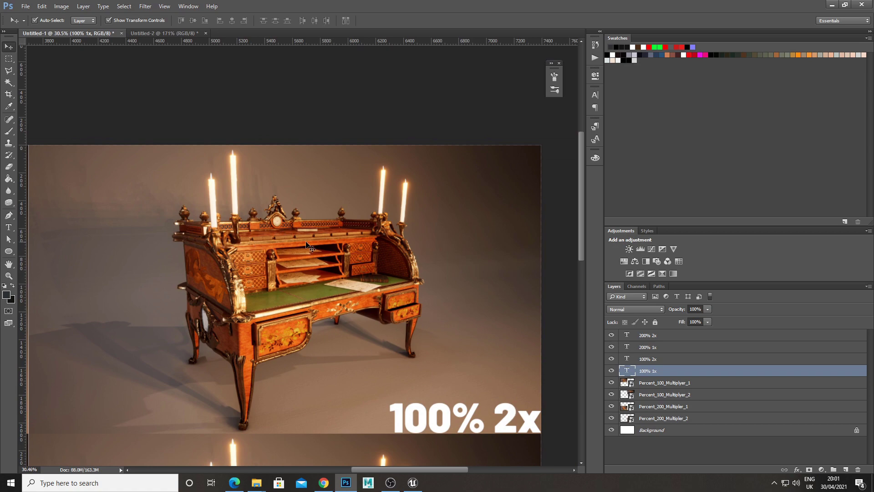
scroll(308, 203, "up", 10, "alt")
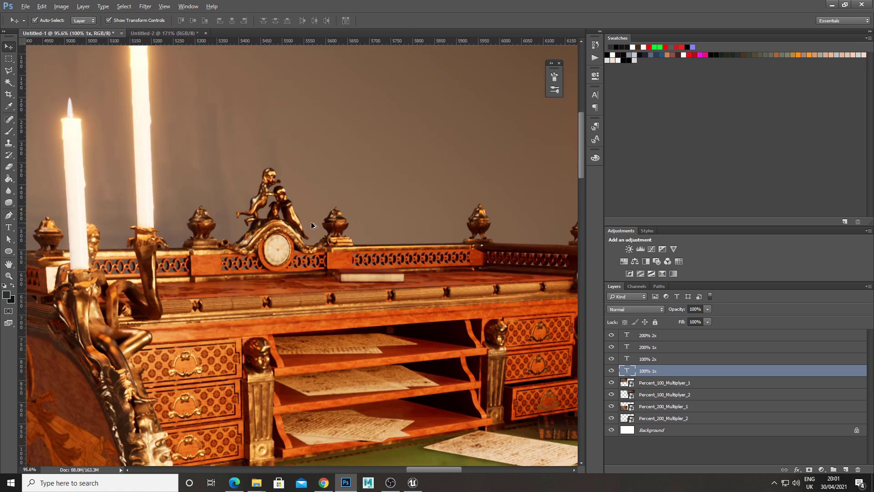
scroll(290, 223, "up", 2, "alt")
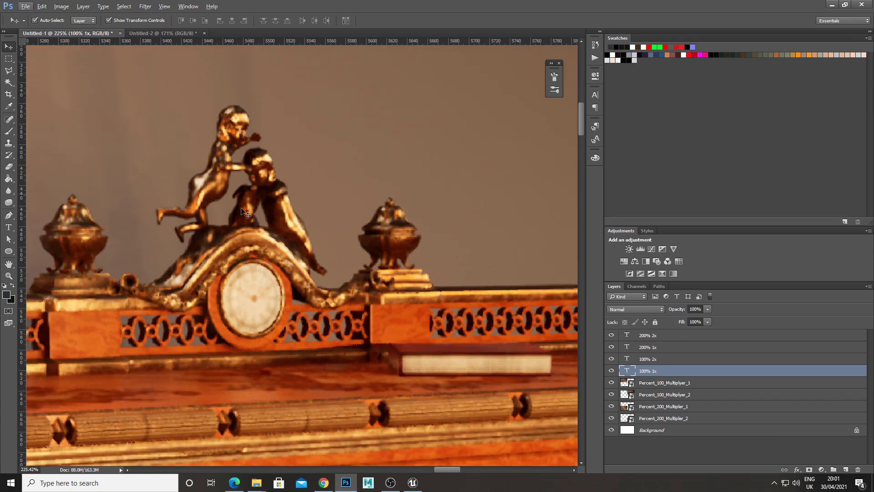
scroll(258, 262, "down", 14, "alt")
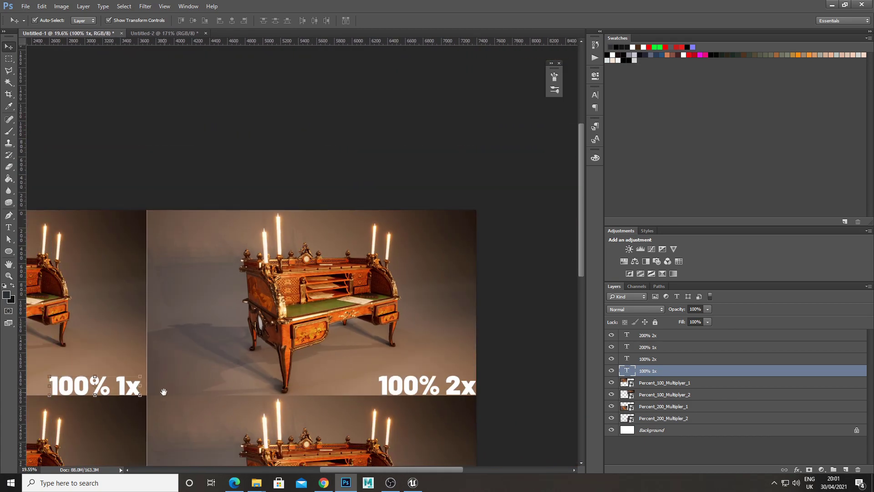
Step: Examine the clock figures up close in the 200% 1x render and return to the whole comparison sheet
left_click_drag(164, 392, 365, 285)
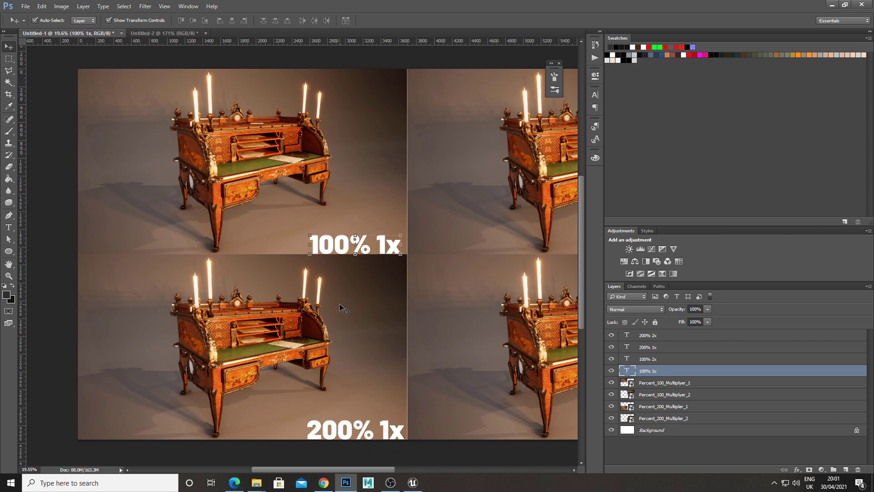
scroll(265, 116, "up", 8, "alt")
scroll(247, 116, "down", 5, "alt")
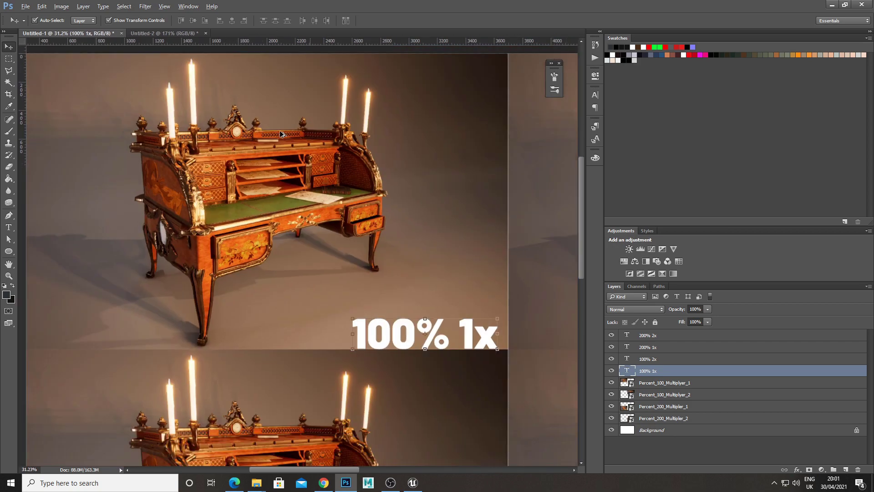
scroll(261, 227, "up", 15, "alt")
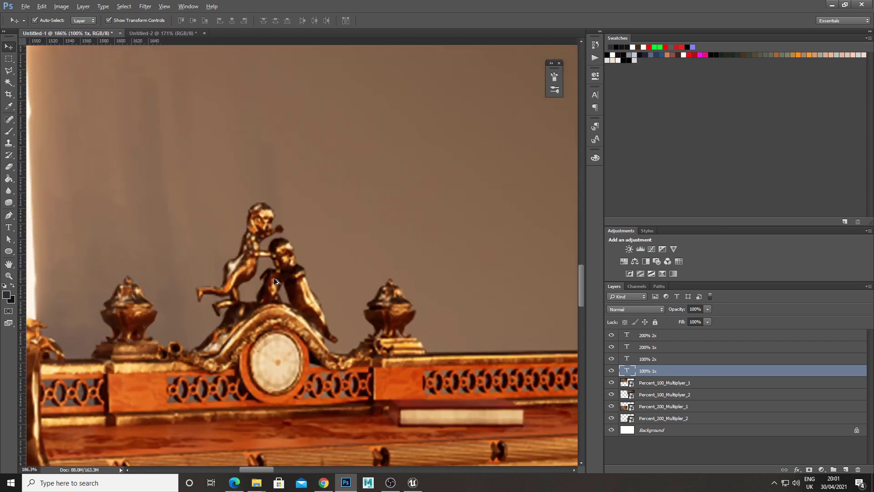
scroll(316, 324, "down", 5, "alt")
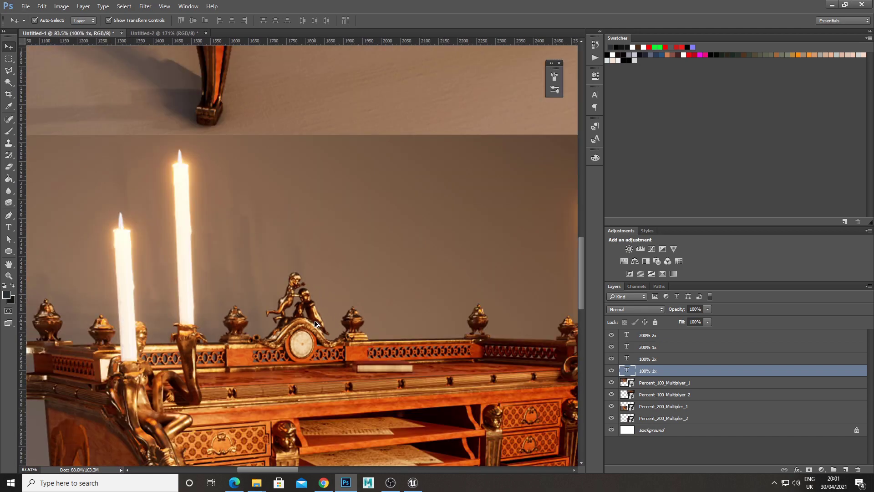
scroll(316, 324, "down", 3, "alt")
scroll(383, 280, "down", 3, "alt")
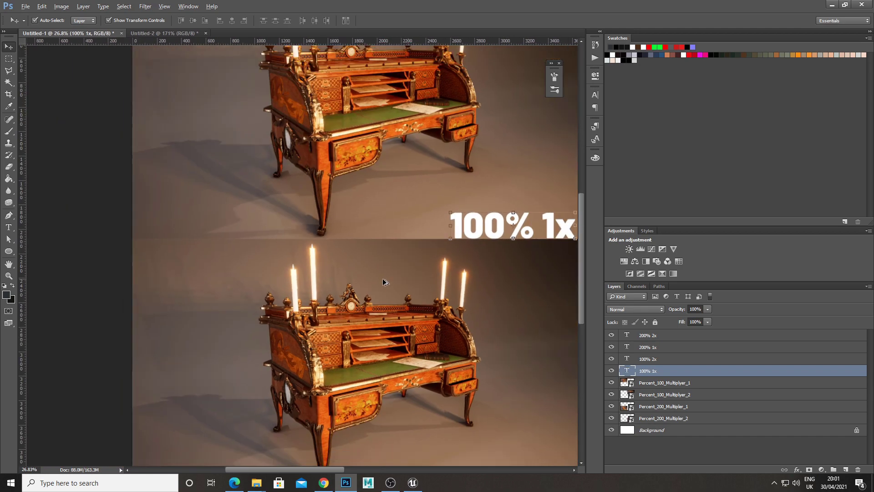
scroll(382, 281, "down", 2, "alt")
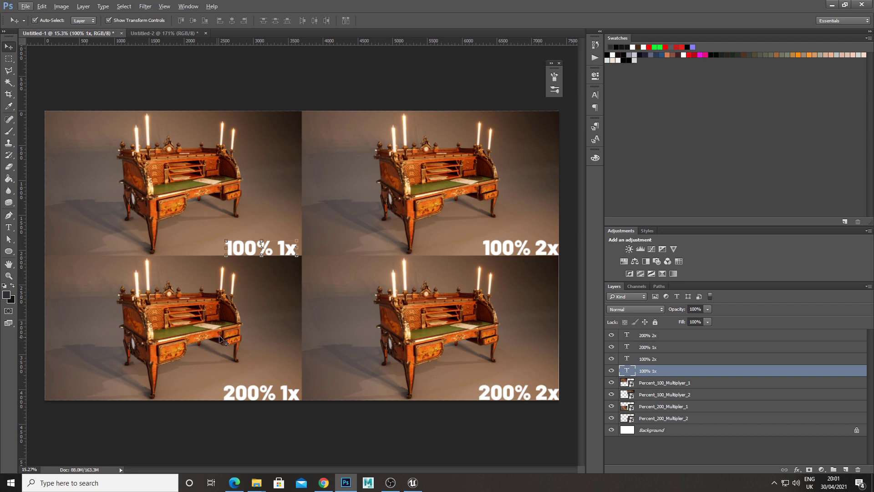
Step: Check the live viewport in Unreal Engine, return to Photoshop and examine the 200% 1x render's clock area again
left_click(413, 482)
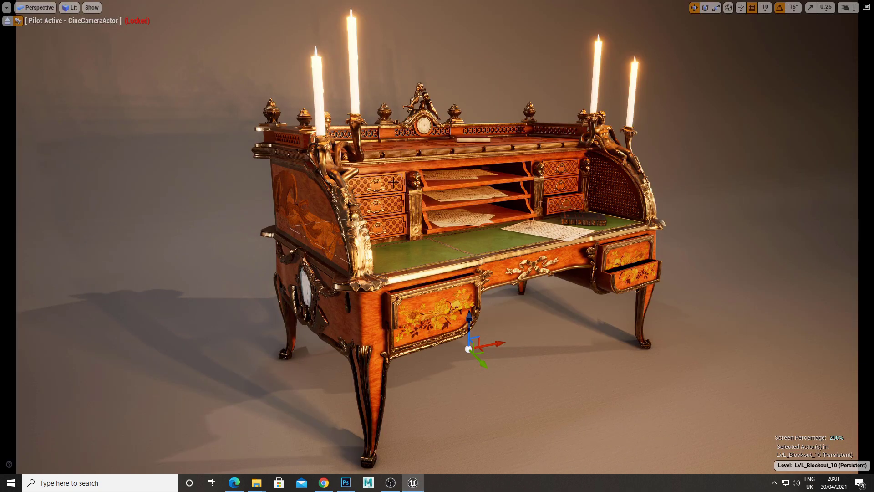
left_click(413, 482)
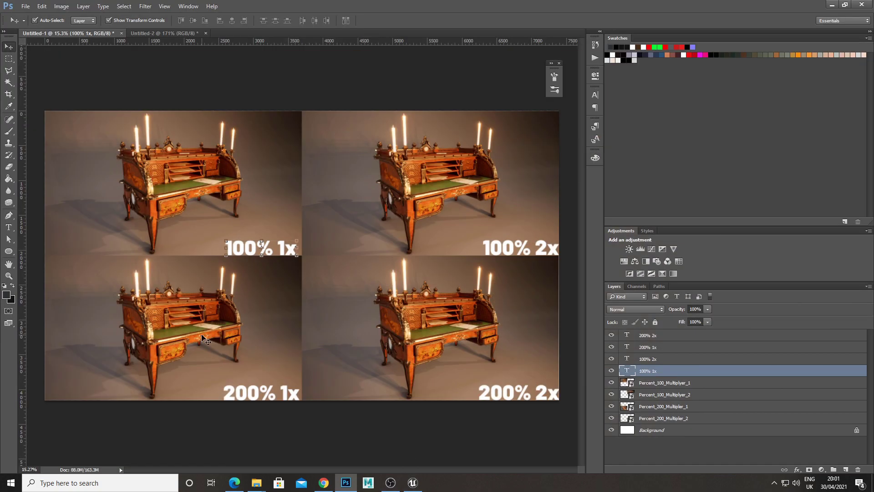
scroll(362, 226, "up", 8, "alt")
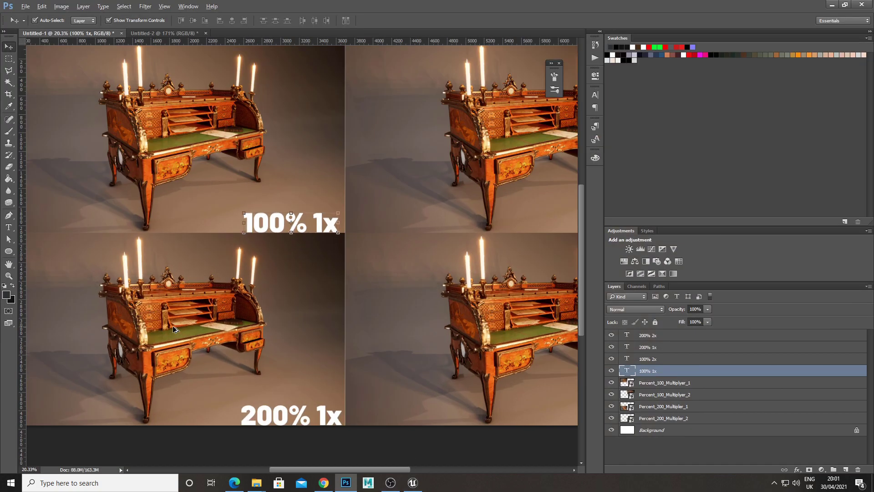
scroll(192, 280, "up", 2, "alt")
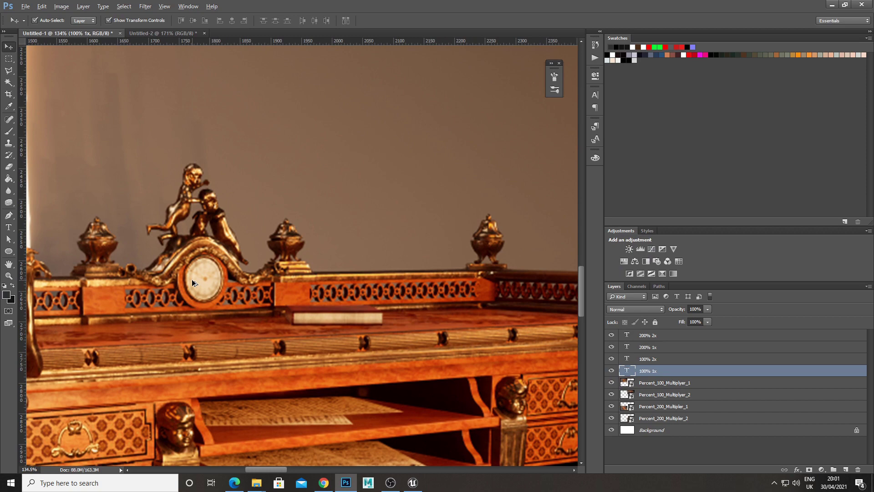
scroll(192, 279, "down", 10, "alt")
scroll(513, 363, "up", 5, "alt")
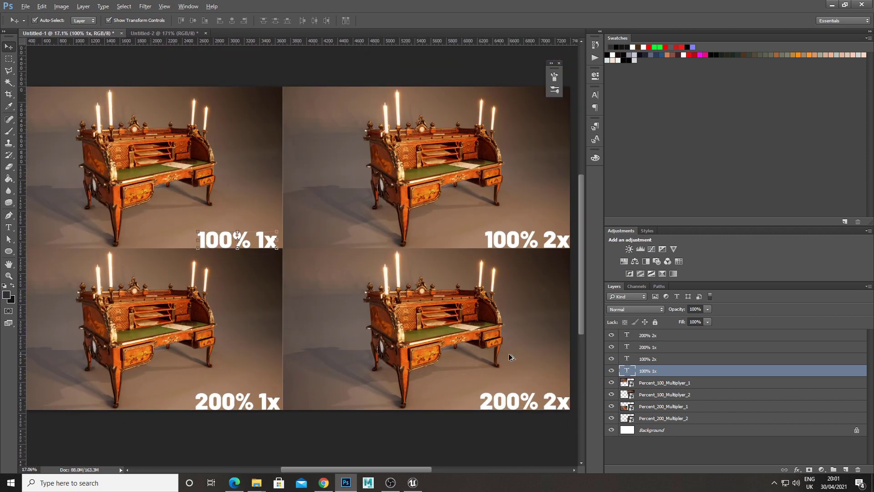
Step: Examine the clock figures, shelf papers and candle holders up close in the 200% 2x render
scroll(285, 187, "up", 7, "alt")
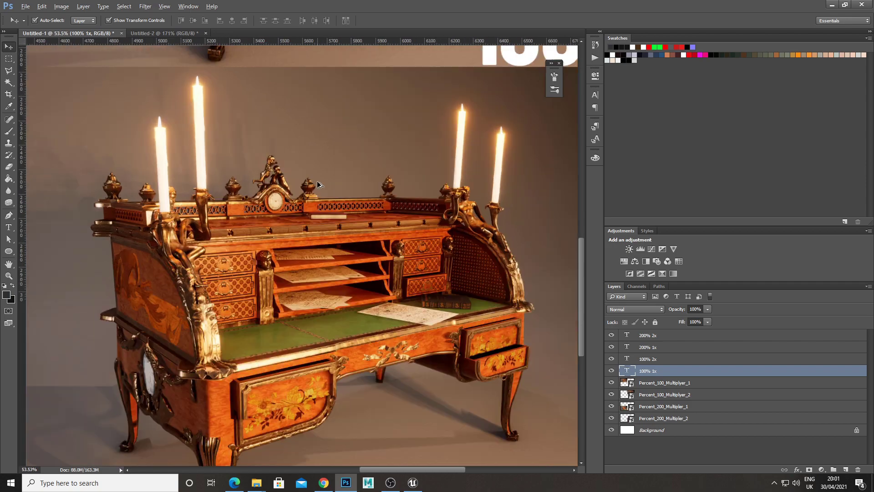
scroll(266, 179, "down", 5, "alt")
scroll(205, 218, "up", 3, "alt")
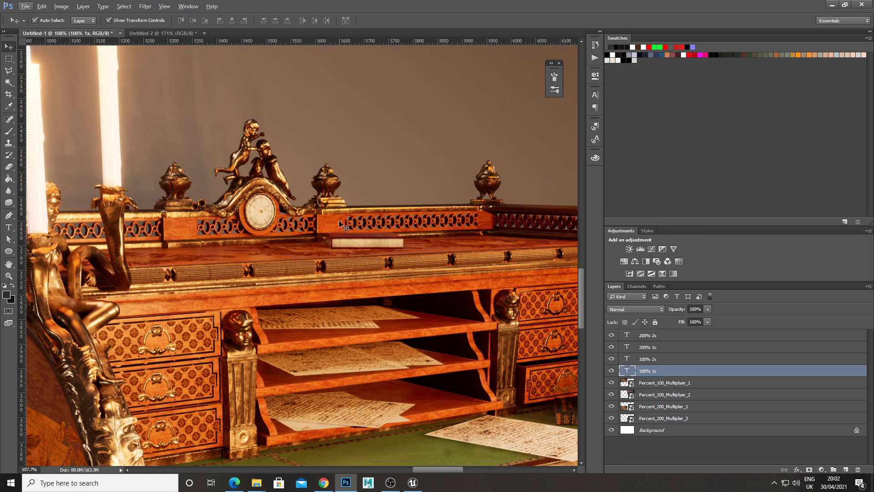
scroll(319, 239, "down", 2, "alt")
scroll(245, 162, "up", 5, "alt")
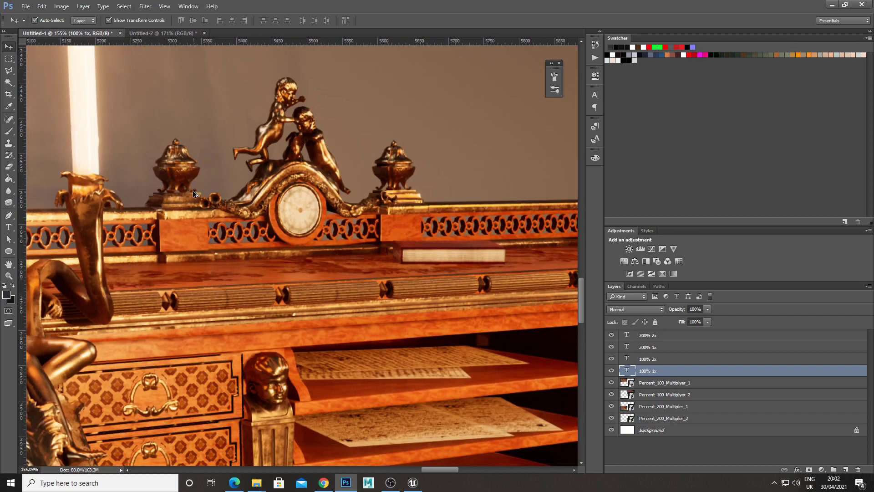
scroll(193, 194, "down", 2, "alt")
left_click_drag(111, 255, 320, 224)
left_click_drag(501, 181, 384, 190)
key("ctrl+r")
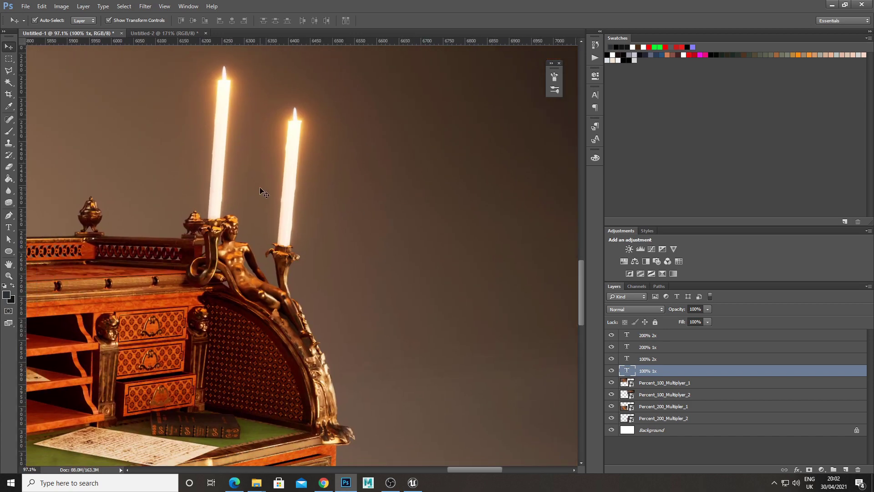
Step: Switch to the Untitled-2 document, frame the clock figures and show the 100_2x group over 100_1x
left_click(168, 33)
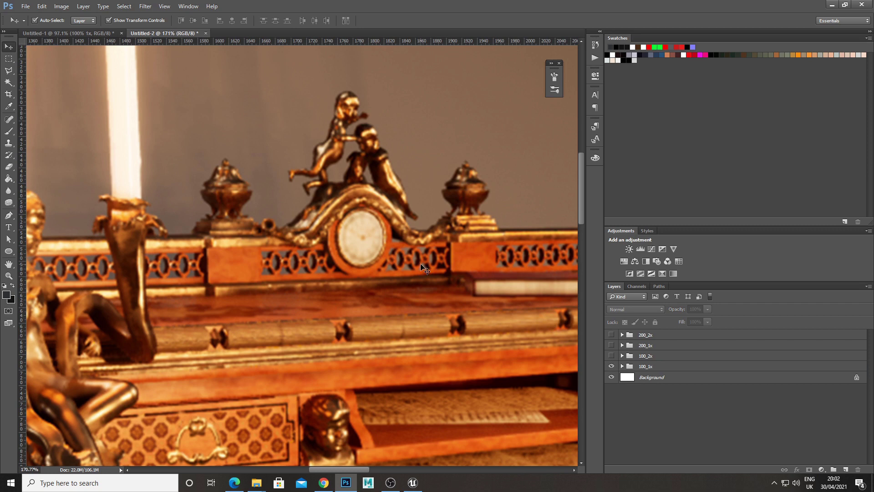
scroll(421, 264, "down", 3, "alt")
scroll(531, 350, "up", 2, "alt")
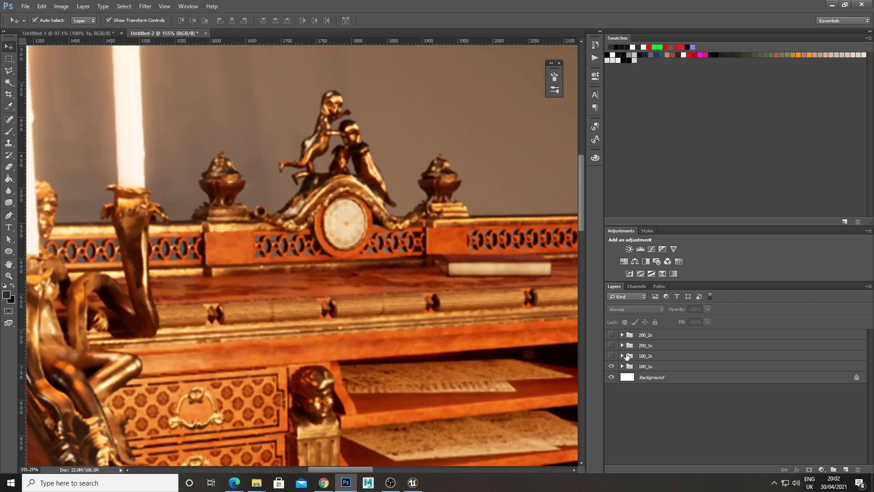
left_click(612, 356)
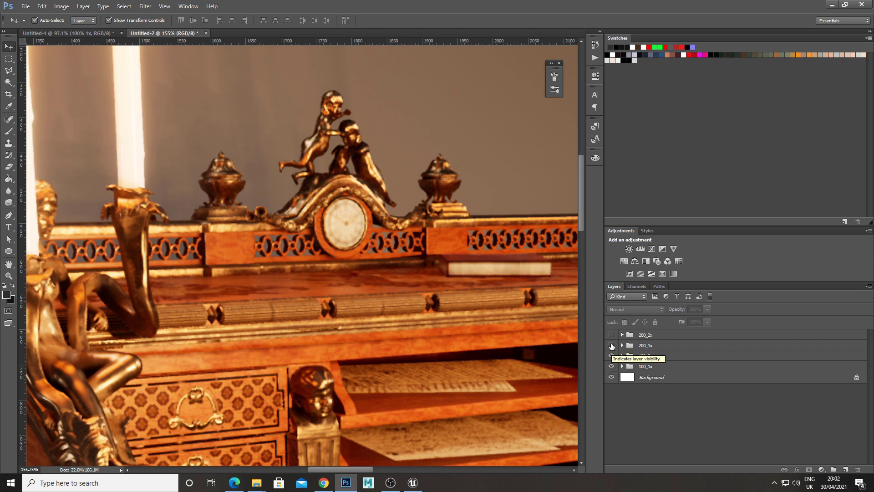
Step: Toggle the 200_1x group on and off repeatedly to compare it with 100_2x, leaving it shown
left_click(611, 346)
left_click(611, 346)
left_click(611, 346)
left_click(611, 346)
left_click(611, 346)
left_click(611, 346)
left_click(611, 345)
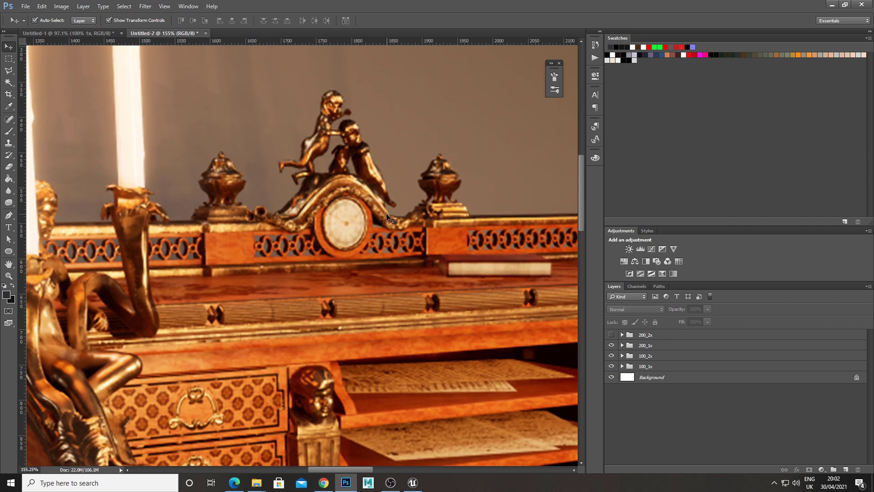
Step: Compare the 200_2x group with 200_1x by toggling it, and hide every group above 100_1x
left_click(611, 335)
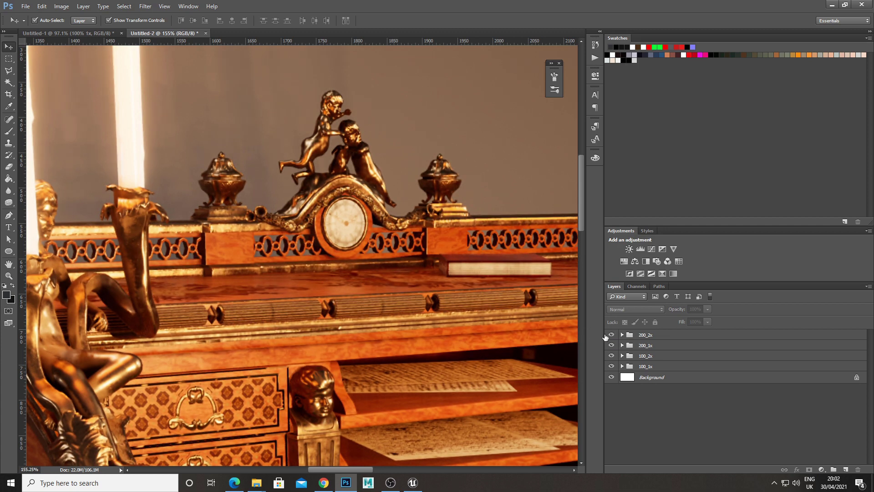
left_click(608, 336)
left_click(608, 336)
left_click(611, 335)
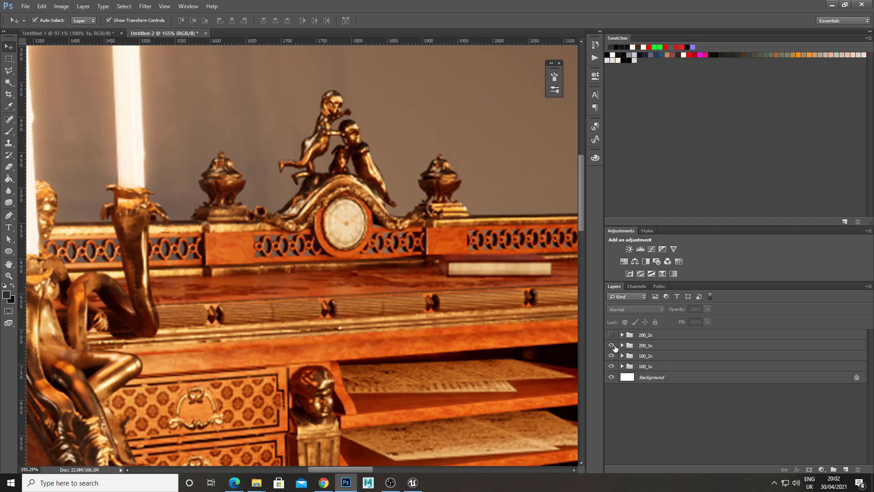
left_click(611, 345)
left_click(612, 355)
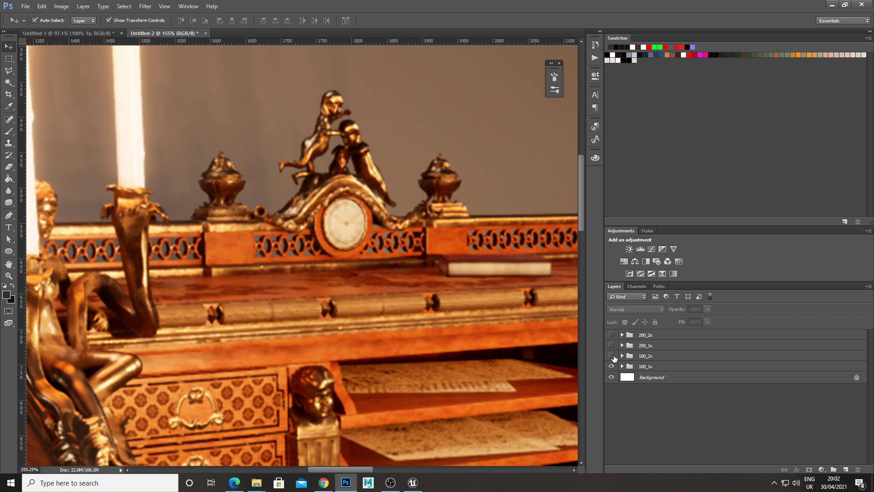
Step: Show the 100_2x, 200_1x and 200_2x groups one after another to compare the rising render quality
left_click(613, 356)
left_click(612, 347)
left_click(612, 336)
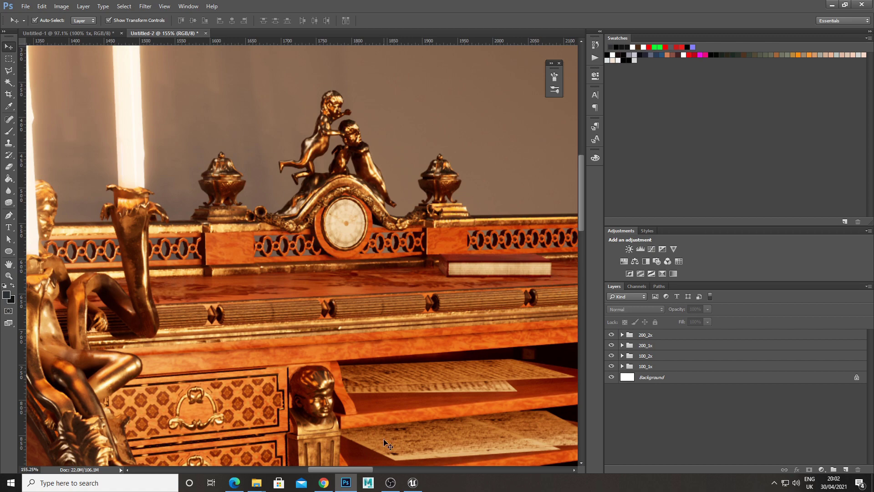
Step: Switch to Unreal Engine and change the viewport's view mode to Lightmap Density
left_click(324, 483)
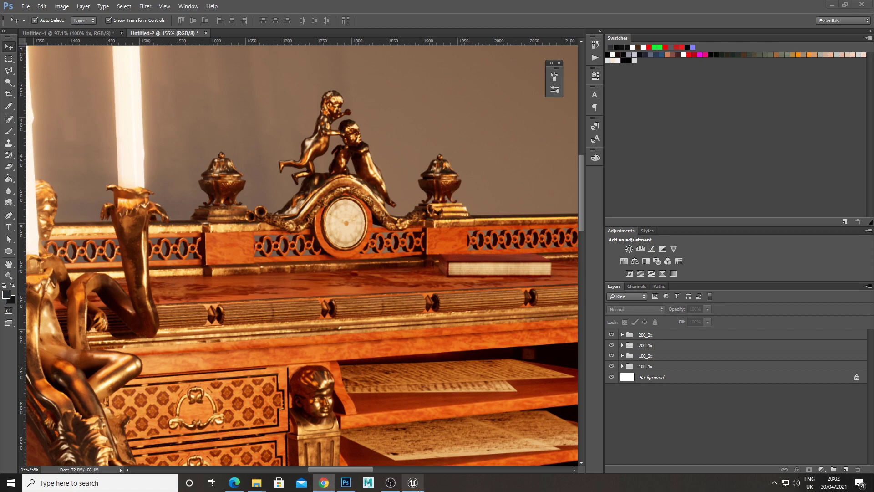
left_click(413, 483)
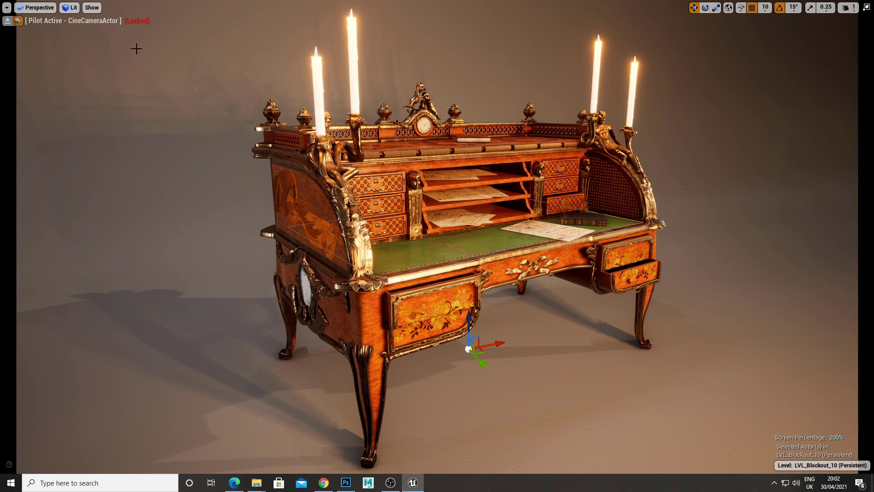
left_click(72, 8)
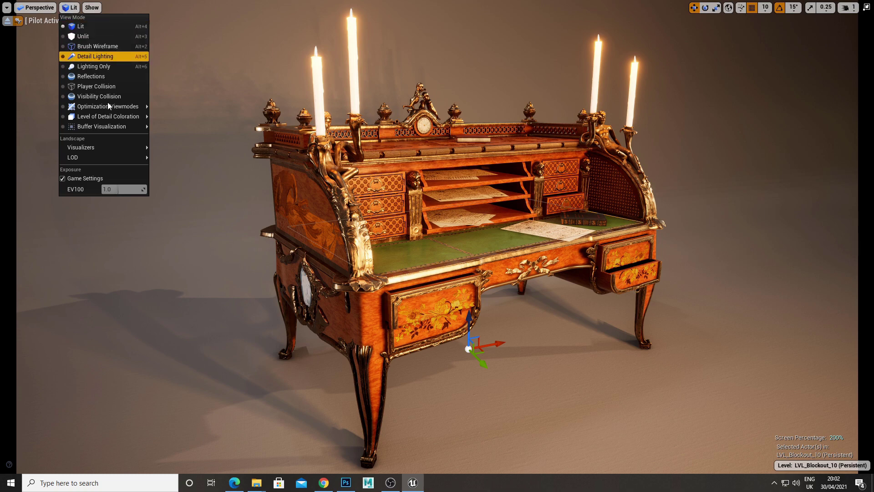
mouse_move(97, 109)
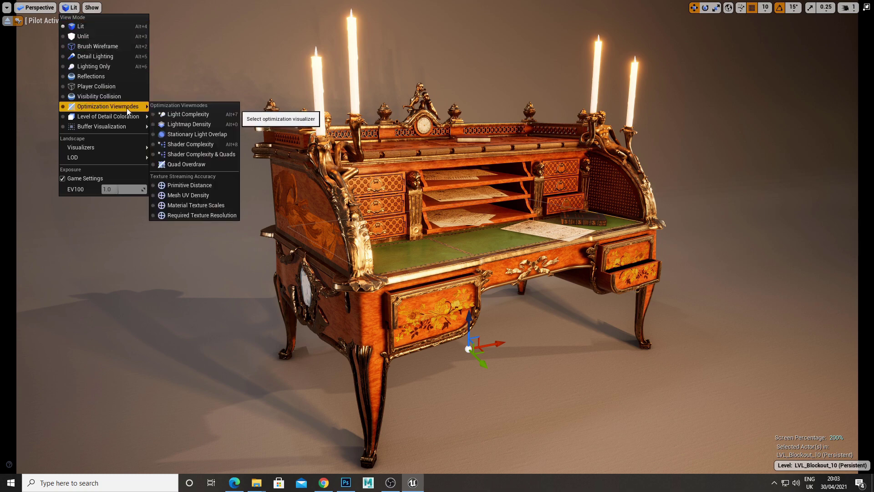
left_click(203, 126)
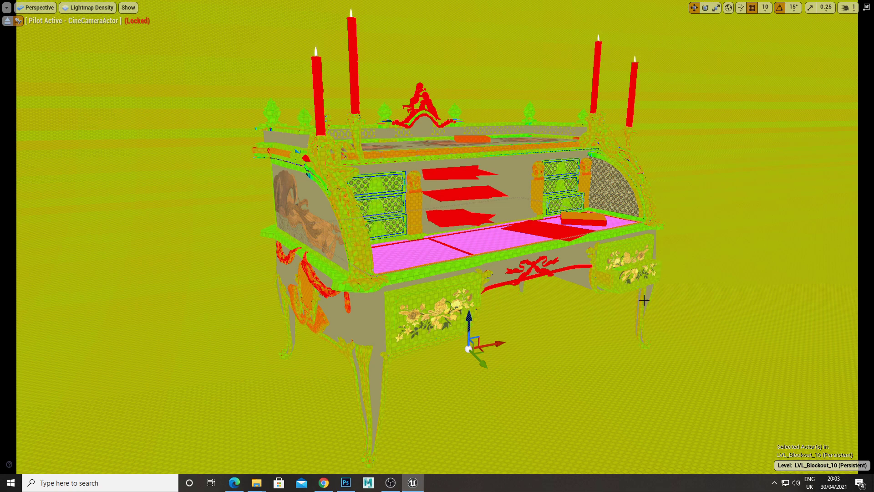
Step: Select the backdrop and then the desk body, and stop piloting the CineCameraActor to inspect the desktop's lightmap grid up close
left_click(685, 316)
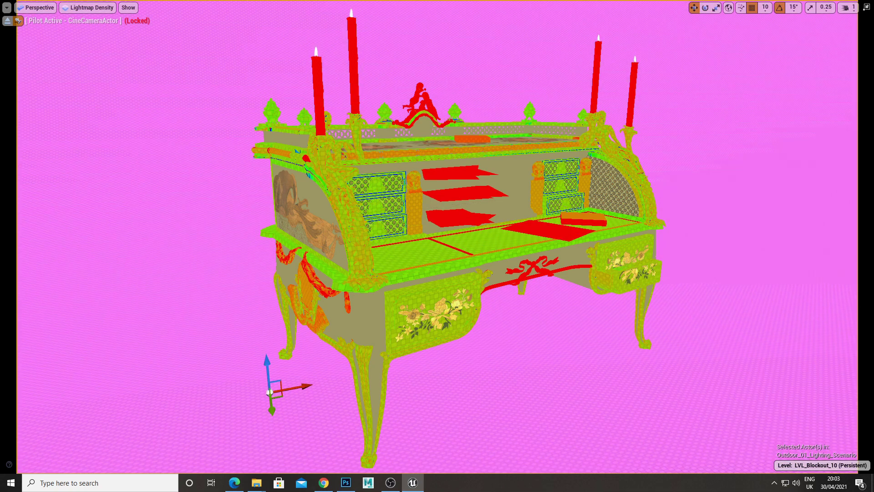
left_click(579, 264)
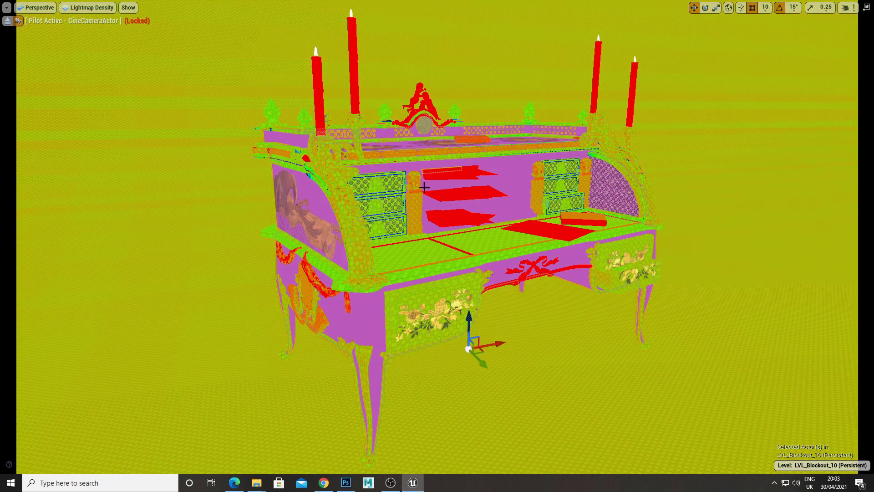
left_click(8, 20)
key("w")
right_click_drag(437, 246, 417, 321)
right_click_drag(538, 296, 513, 297)
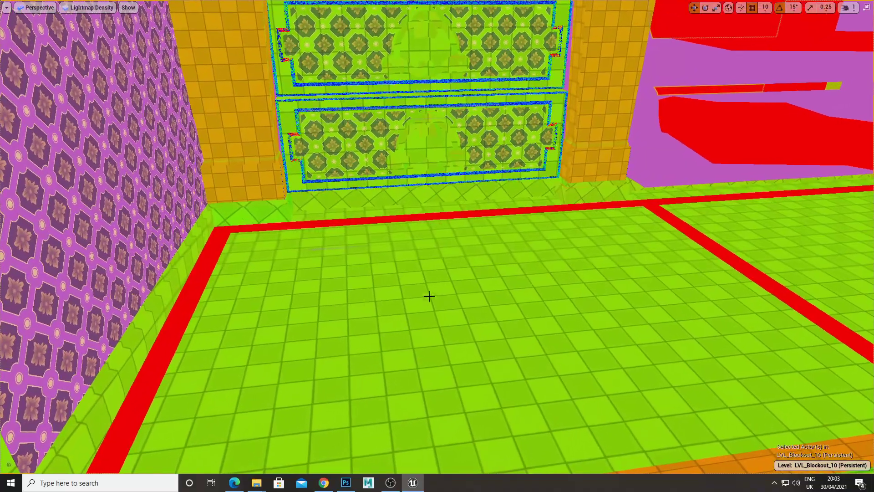
Step: Examine the lightmap density across the desk's drawers, shelf papers and upper surface
right_click_drag(275, 158, 423, 124)
key("w")
right_click_drag(359, 158, 539, 155)
right_click_drag(545, 194, 617, 197)
key("e")
right_click_drag(515, 249, 515, 294)
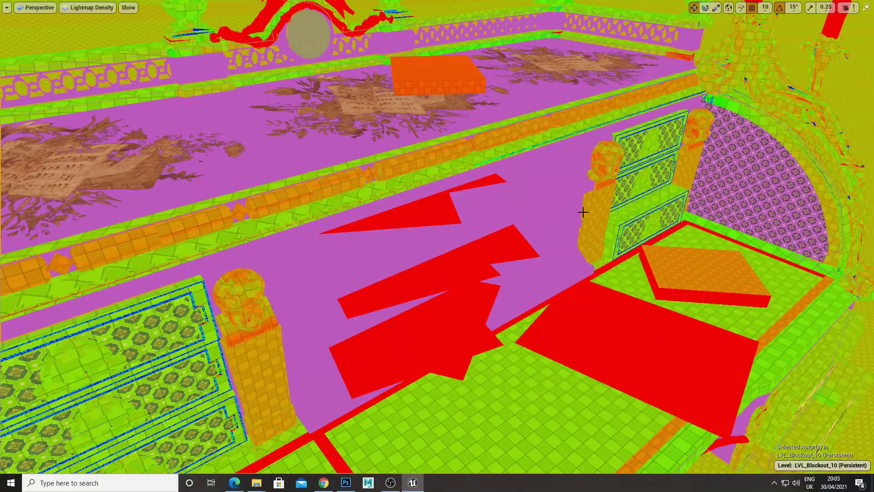
Step: Compare the lightmap density of the loose paper and book with that of the writing surface beneath them
right_click_drag(582, 212, 626, 238)
key("w")
scroll(510, 270, "up", 1)
scroll(492, 259, "up", 8)
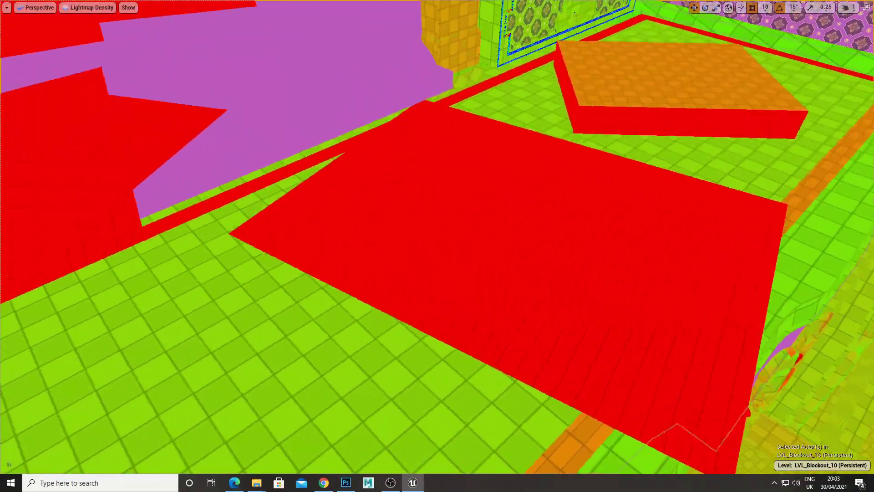
scroll(400, 270, "down", 10)
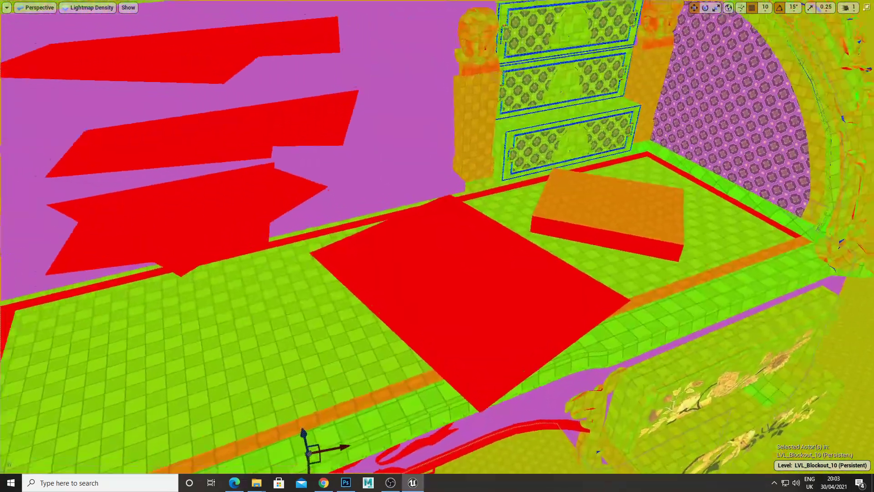
mouse_move(457, 254)
right_mouse_down()
mouse_move(434, 255)
mouse_move(457, 254)
mouse_move(438, 287)
mouse_move(444, 257)
right_mouse_up()
right_click_drag(371, 255, 365, 296)
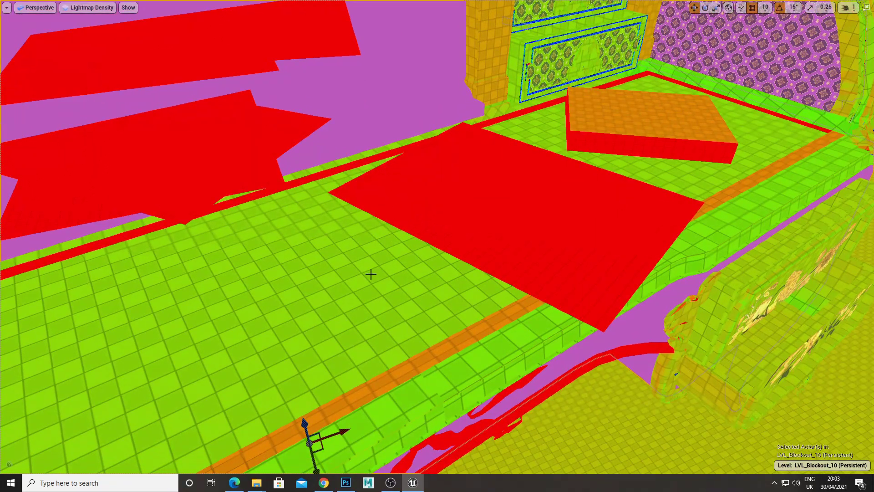
Step: Examine the lightmap density of the writing surface, shelf papers, drawers and upper desktop from several angles
mouse_move(496, 212)
right_mouse_down()
mouse_move(462, 203)
mouse_move(494, 200)
right_mouse_up()
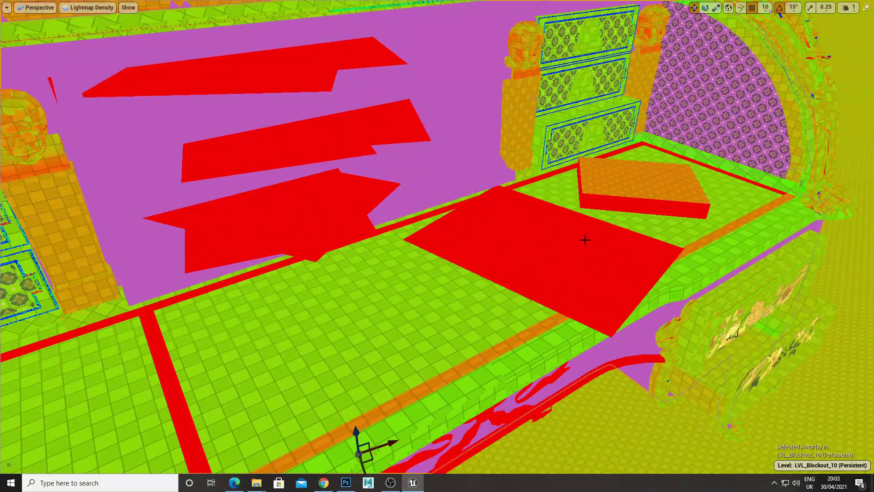
right_click_drag(494, 262, 418, 304)
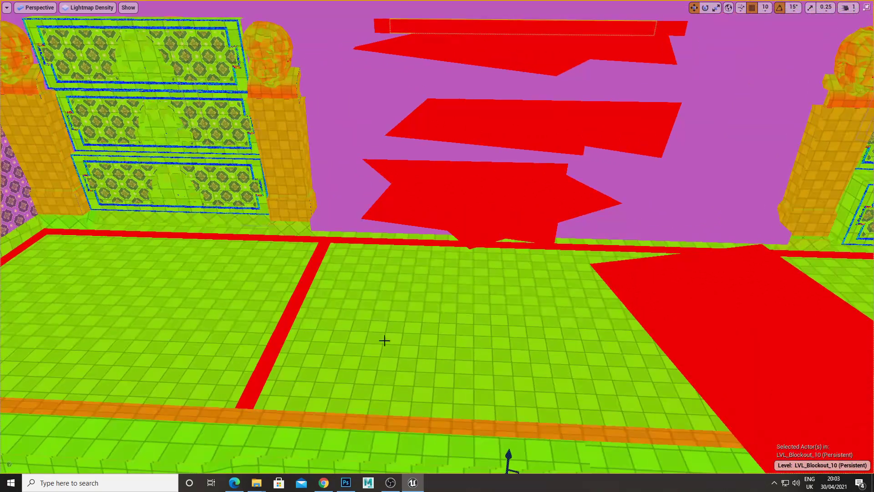
right_click_drag(367, 339, 545, 288)
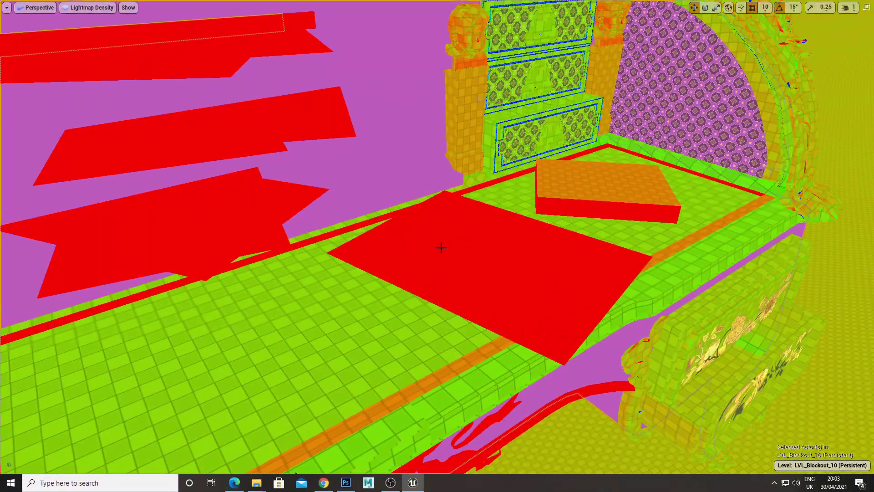
right_click_drag(458, 252, 403, 201)
right_click_drag(437, 268, 503, 294)
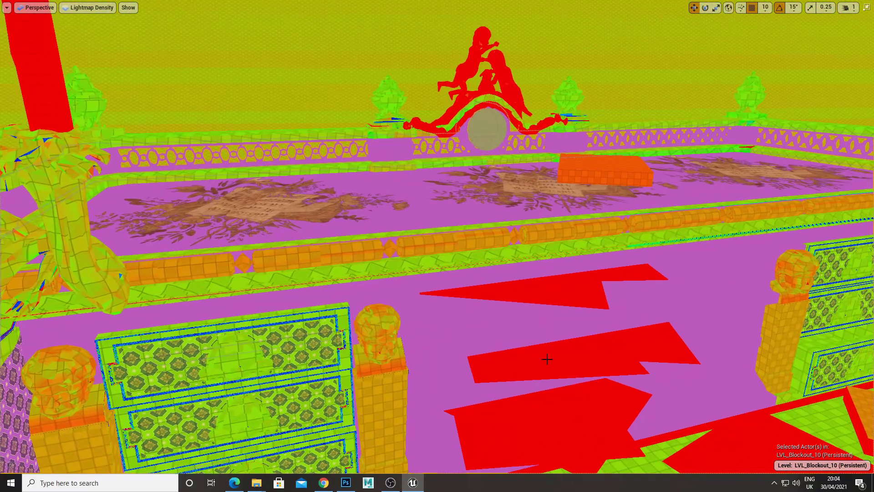
right_click_drag(570, 338, 718, 297)
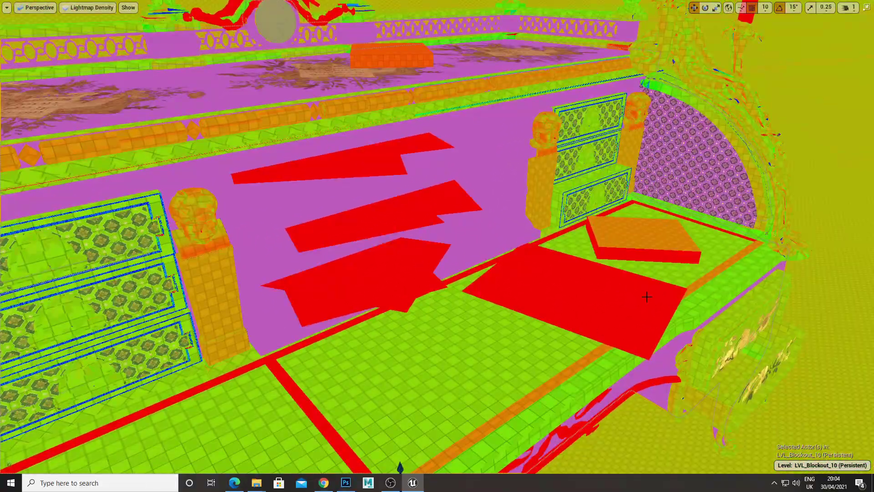
right_click_drag(653, 270, 492, 66)
right_click_drag(430, 93, 428, 150)
right_click_drag(491, 196, 473, 209)
Step: Restore the full editor layout and set the Overridden Light Map Res of the loose paper on the writing surface to 16
key("F11")
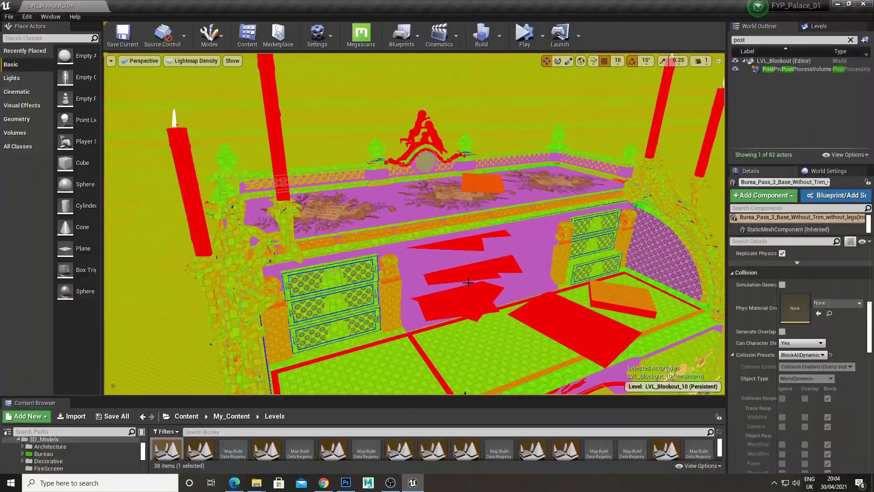
left_click(467, 290)
mouse_move(466, 290)
right_mouse_down()
mouse_move(482, 303)
mouse_move(466, 290)
right_mouse_up()
left_click(459, 248)
right_click_drag(460, 248, 360, 255)
left_click(360, 255)
left_click(413, 210)
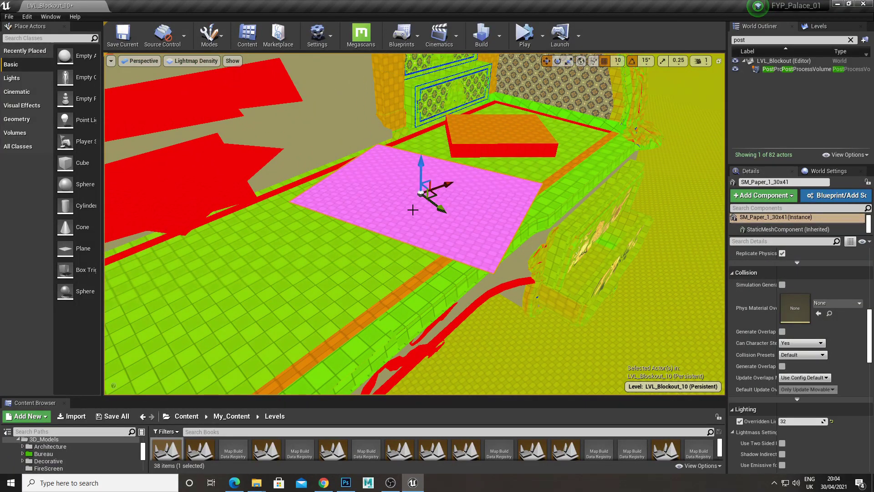
scroll(745, 382, "down", 2)
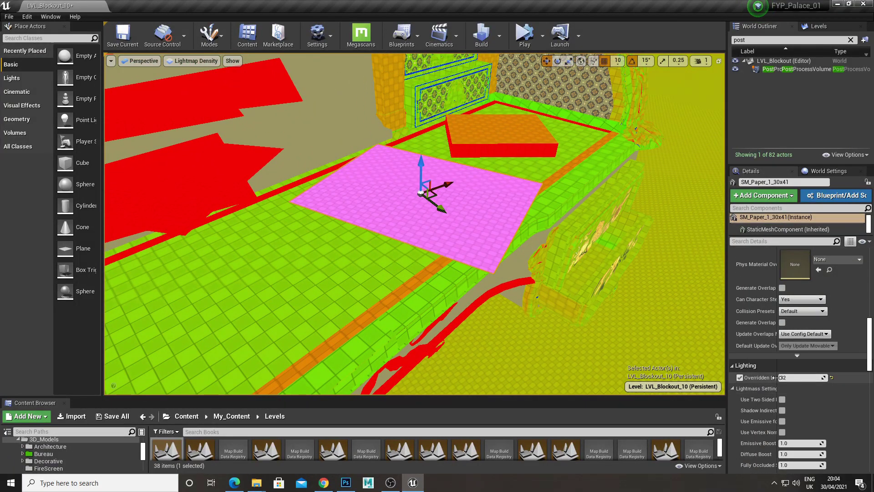
mouse_move(777, 378)
left_mouse_down()
mouse_move(813, 377)
mouse_move(788, 377)
left_mouse_up()
left_click(809, 377)
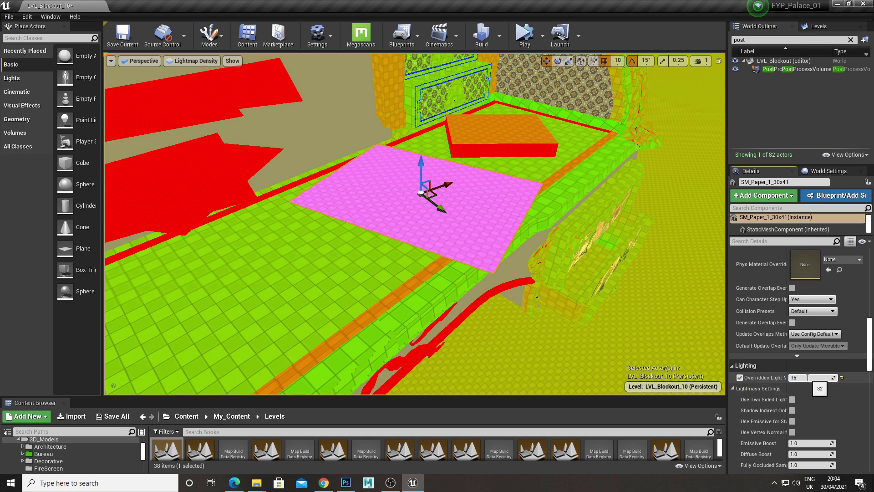
type("16")
key("Return")
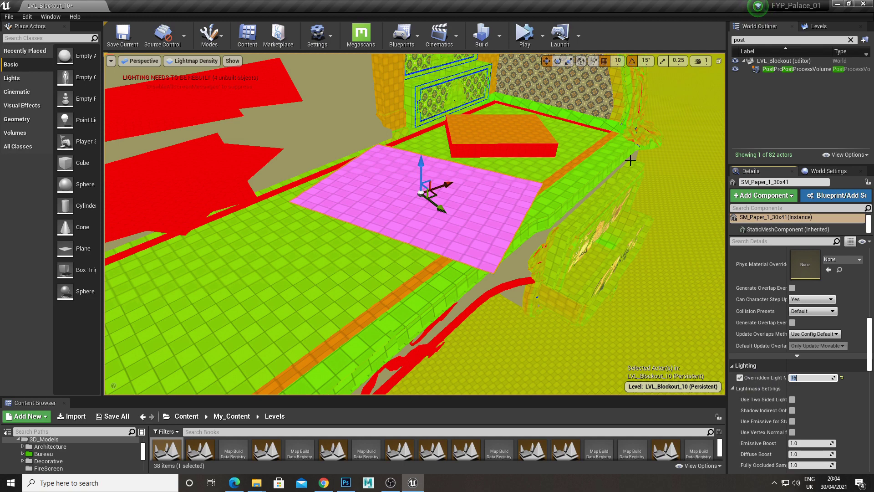
Step: Select the desk's bottom right drawer and compare the lightmap density of the loose paper, writing surface and upper drawers
left_click(592, 263)
right_click_drag(393, 243, 416, 299)
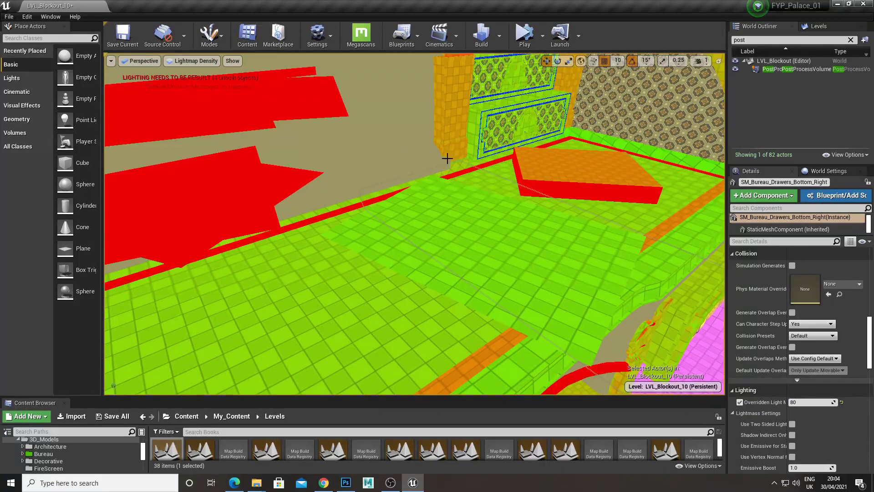
right_click_drag(416, 228, 357, 196)
key("s")
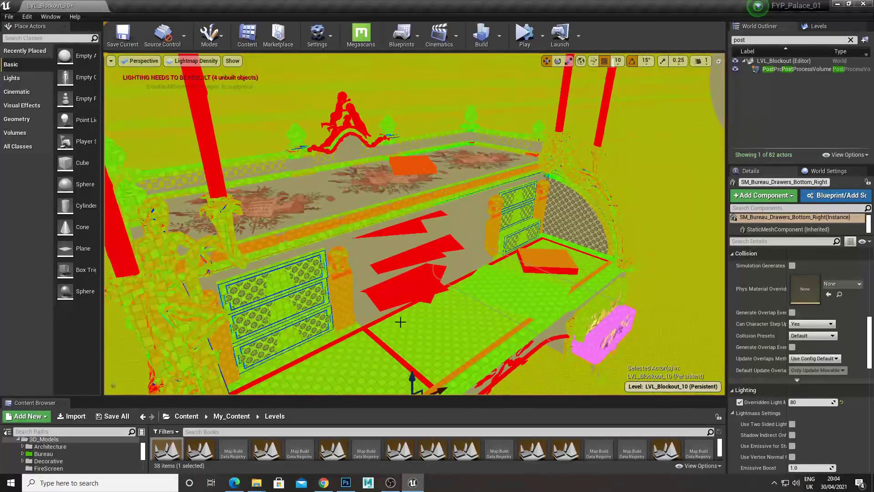
right_click_drag(414, 249, 390, 287)
key("w")
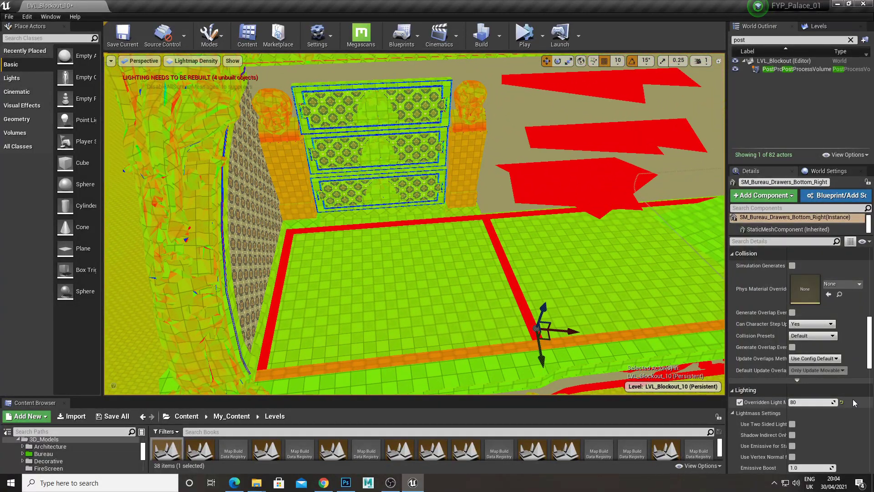
right_click_drag(527, 235, 513, 143)
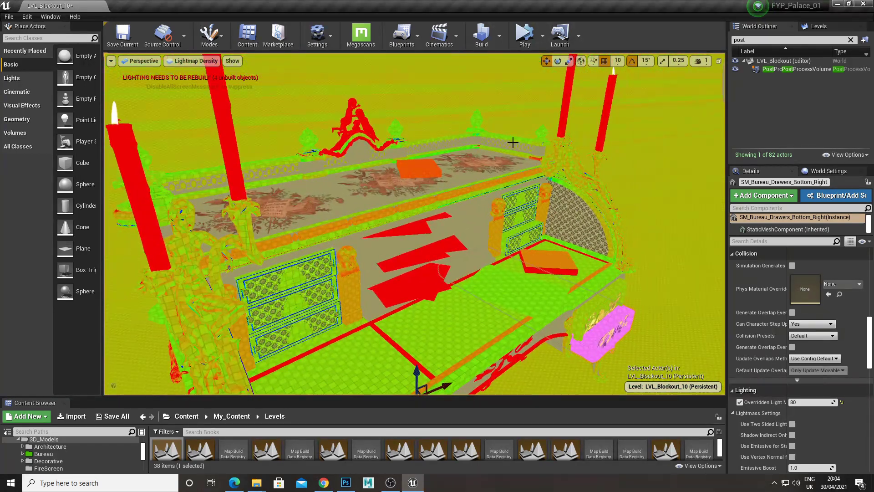
Step: Return the viewport's view mode to Lit and frame the whole desk
left_click(205, 61)
left_click(190, 75)
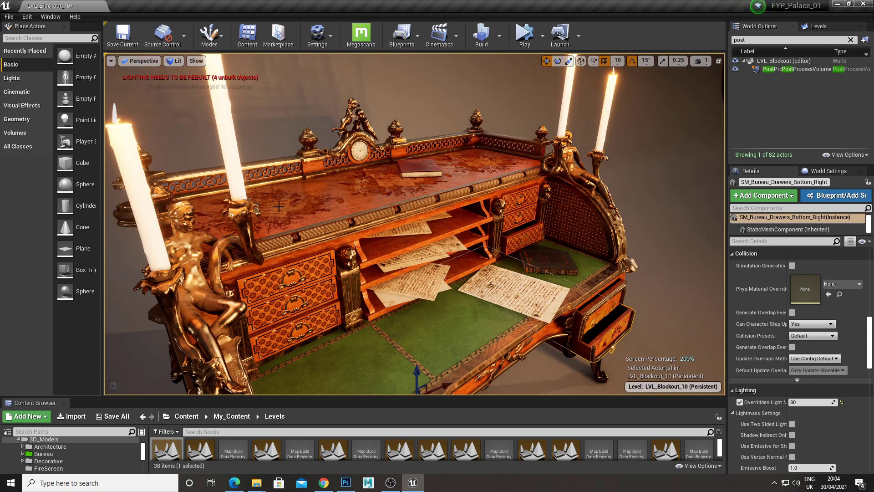
right_click_drag(433, 246, 431, 245)
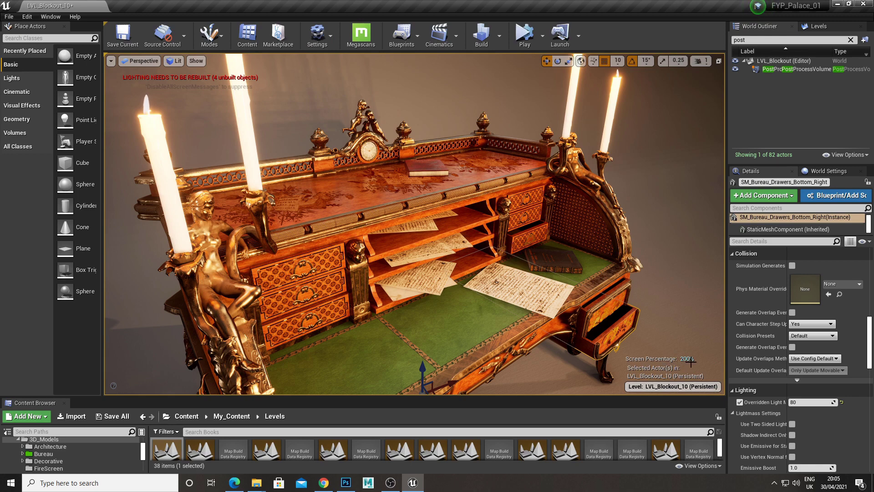
Step: Show where the Engine Scalability Settings are found, leaving them as they are
left_click(317, 45)
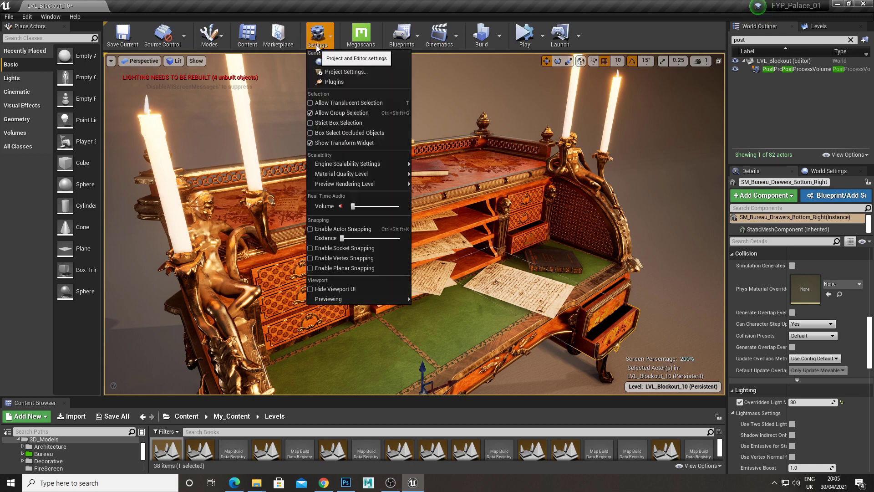
mouse_move(371, 165)
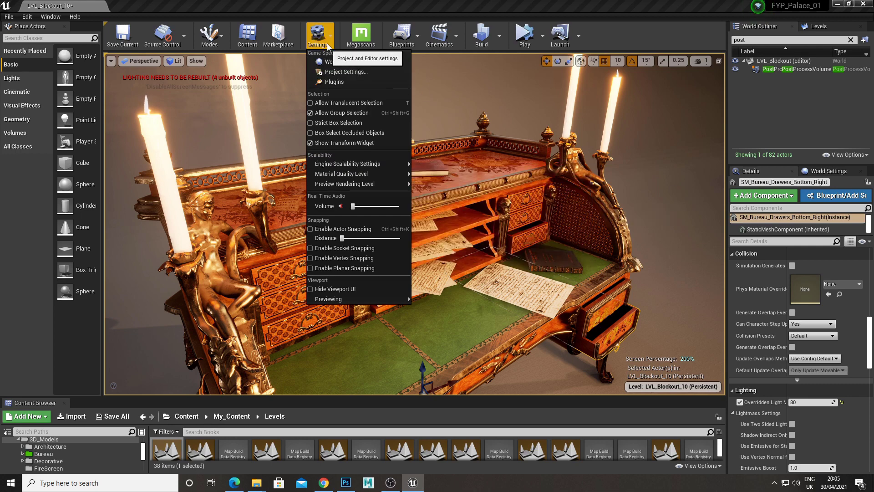
left_click(316, 35)
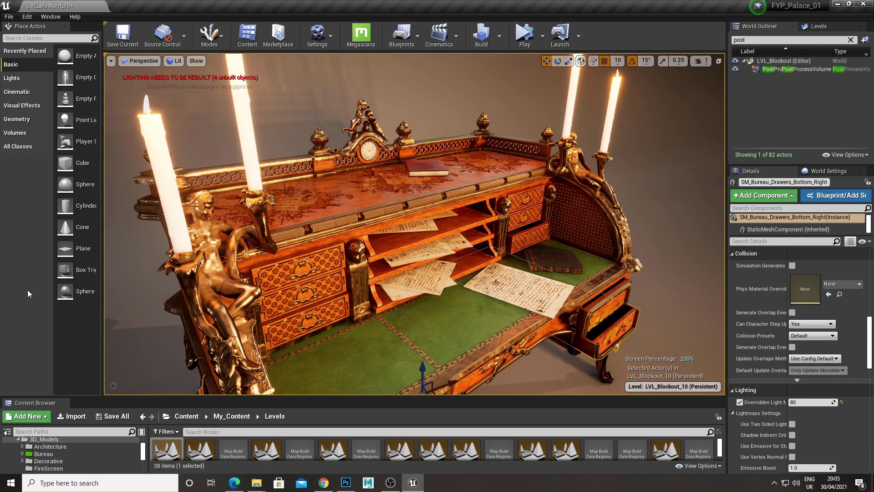
Step: Review the Lightmass settings in World Settings, widening the name column so the setting names are readable
left_click(829, 171)
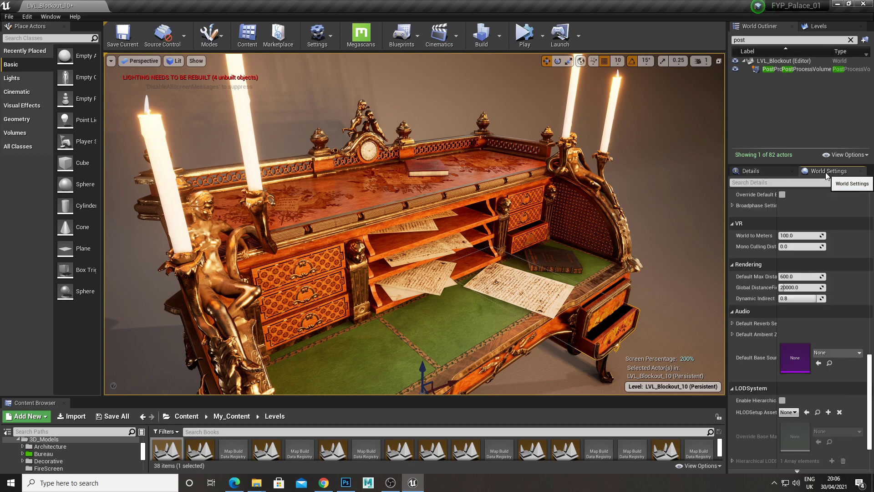
scroll(822, 253, "up", 3)
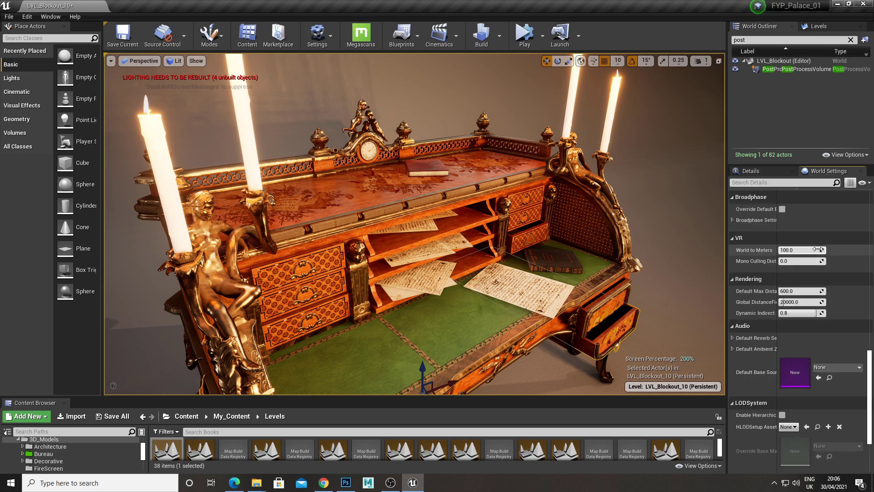
scroll(820, 255, "up", 10)
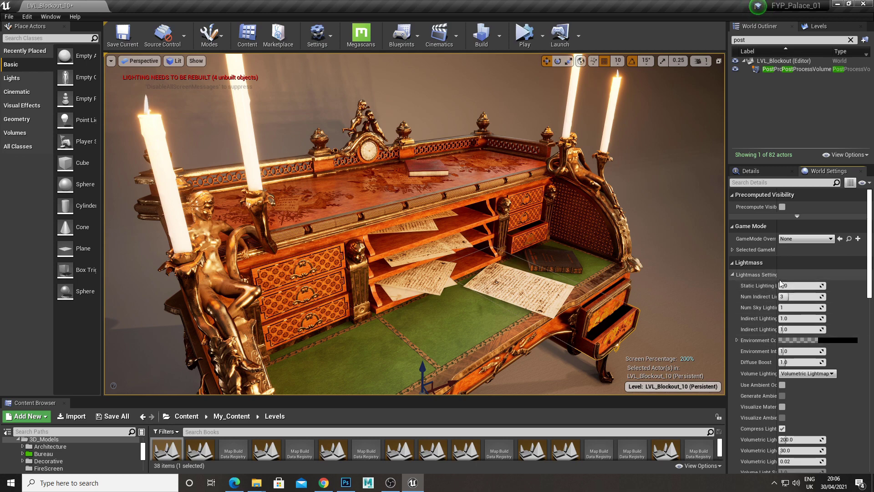
left_click_drag(776, 279, 818, 279)
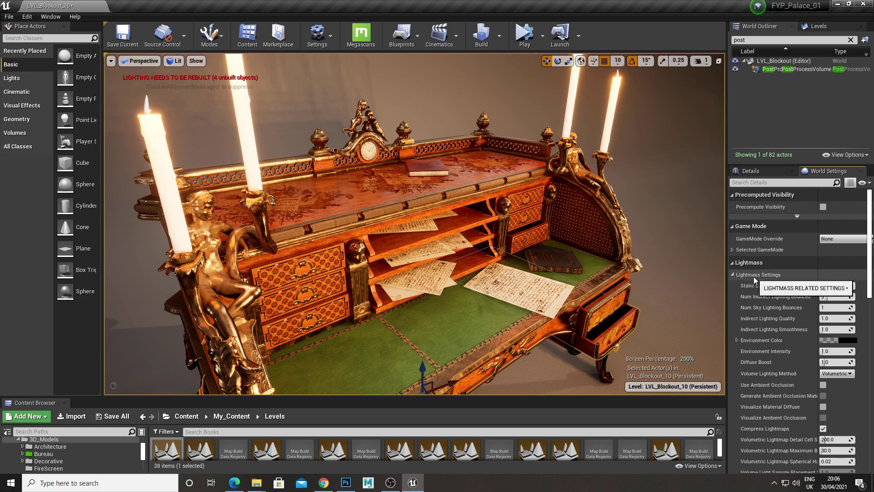
Step: Select the PostProcessVolume and find its Ambient Occlusion settings among the Rendering Features
left_click(752, 171)
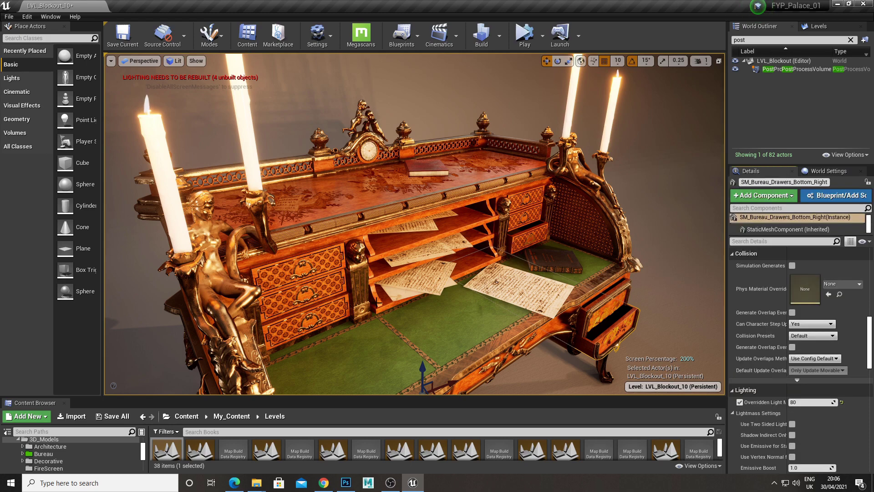
left_click(776, 69)
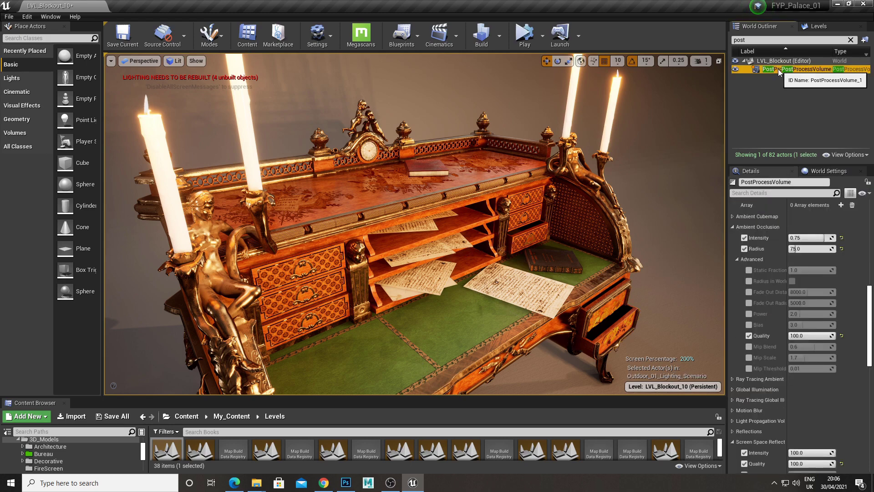
scroll(809, 284, "up", 10)
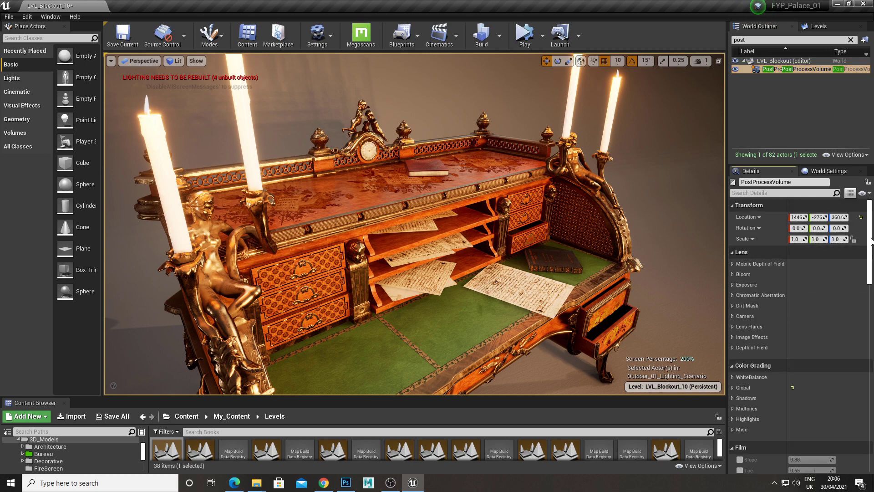
scroll(811, 246, "down", 2)
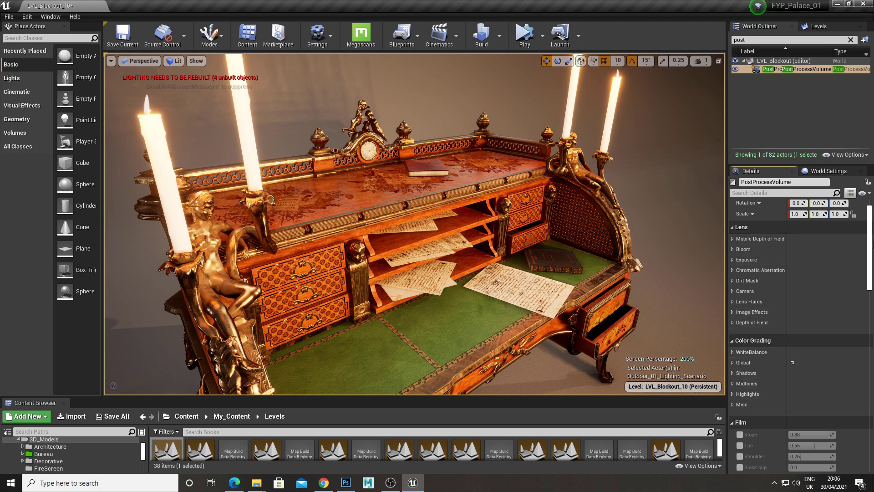
left_click_drag(870, 248, 871, 290)
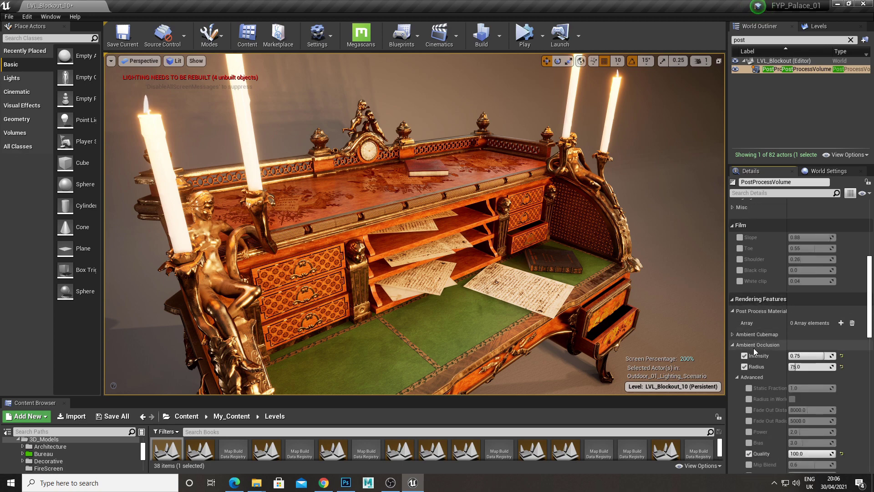
Step: Try an Ambient Occlusion intensity of 0.5, view the candle-holder figure up close, and set the intensity back to 0.75
left_click(812, 355)
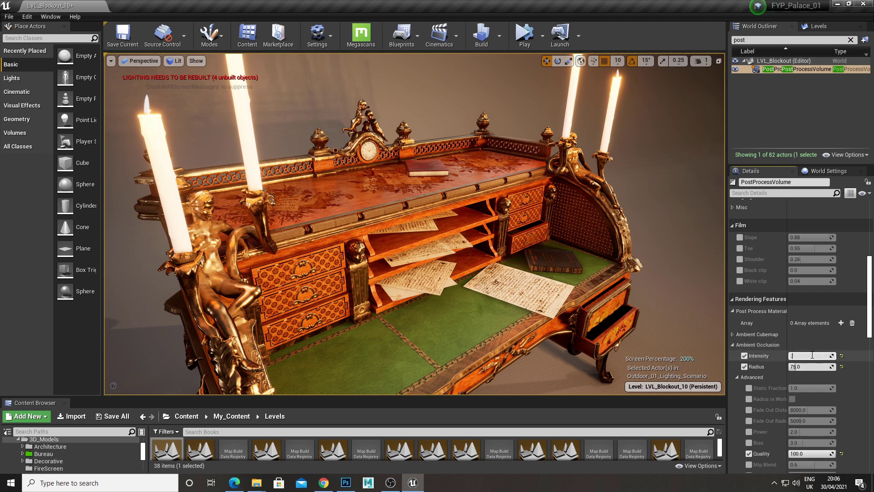
type("0.5")
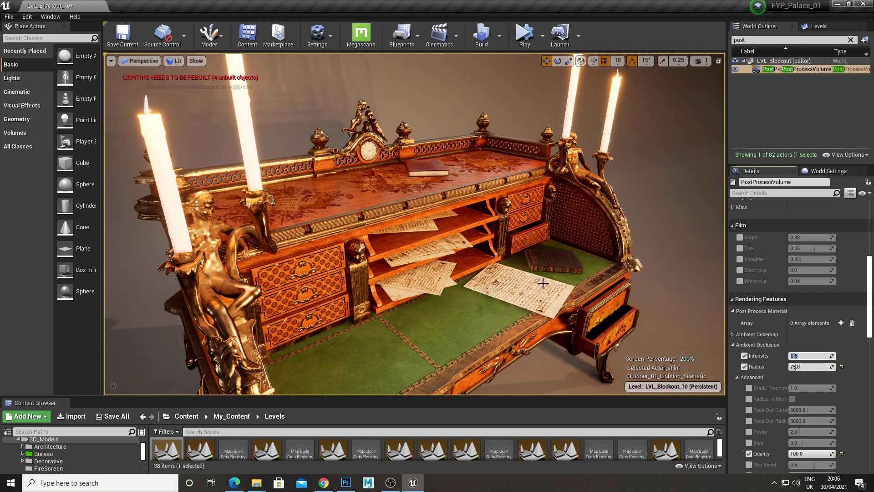
right_click_drag(570, 297, 494, 297)
left_click(819, 355)
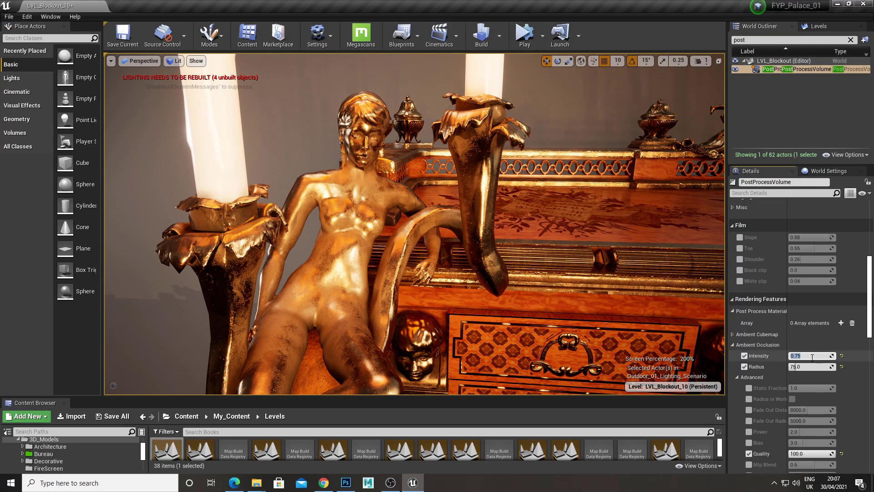
key("Return")
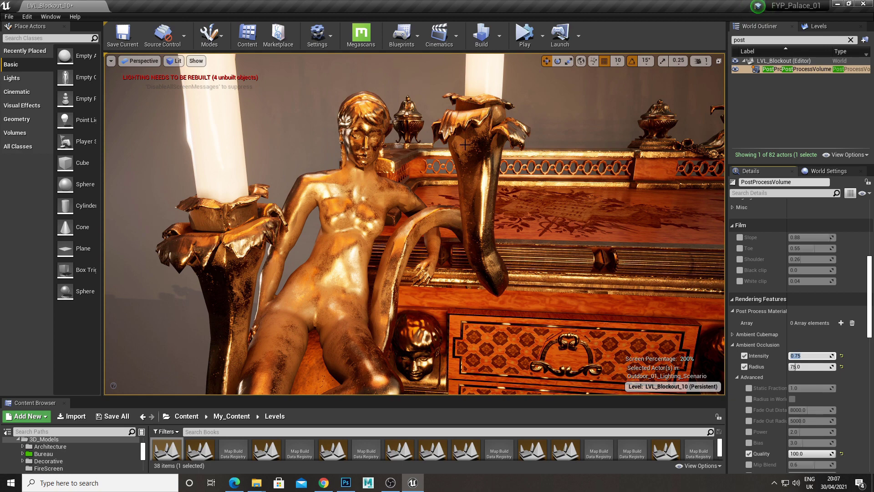
Step: Try adjusting the Ambient Occlusion intensity while viewing the drawers and shelves, and re-enter 0.75
right_click_drag(402, 247, 427, 248)
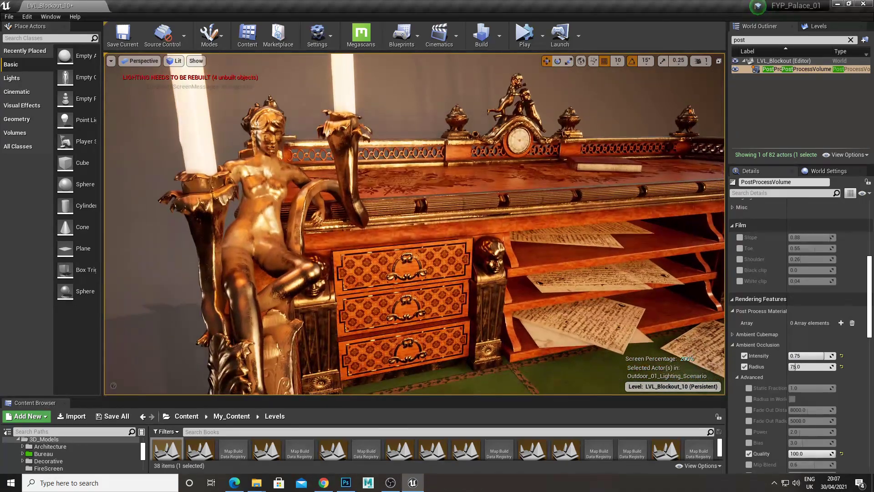
mouse_move(815, 356)
left_mouse_down()
mouse_move(835, 357)
mouse_move(795, 357)
mouse_move(837, 356)
mouse_move(789, 356)
mouse_move(837, 356)
mouse_move(789, 357)
mouse_move(829, 356)
mouse_move(788, 356)
mouse_move(819, 356)
mouse_move(808, 356)
left_mouse_up()
left_click(822, 356)
type("0.75")
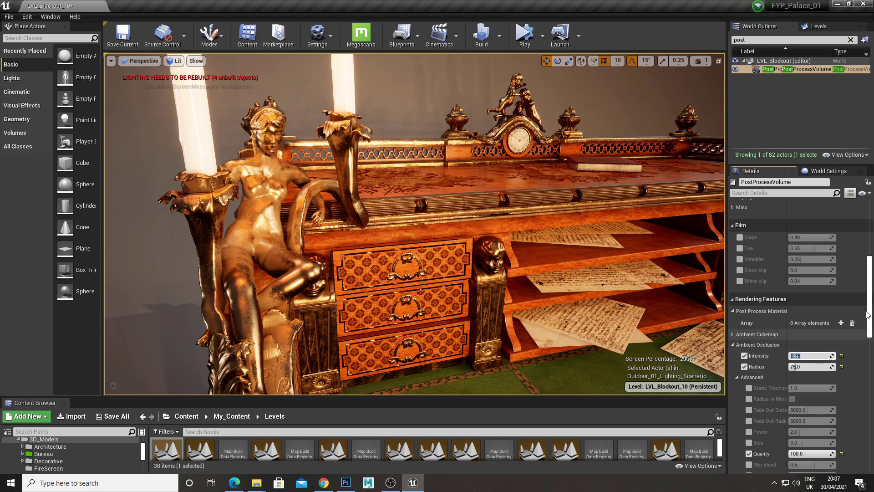
scroll(811, 397, "down", 3)
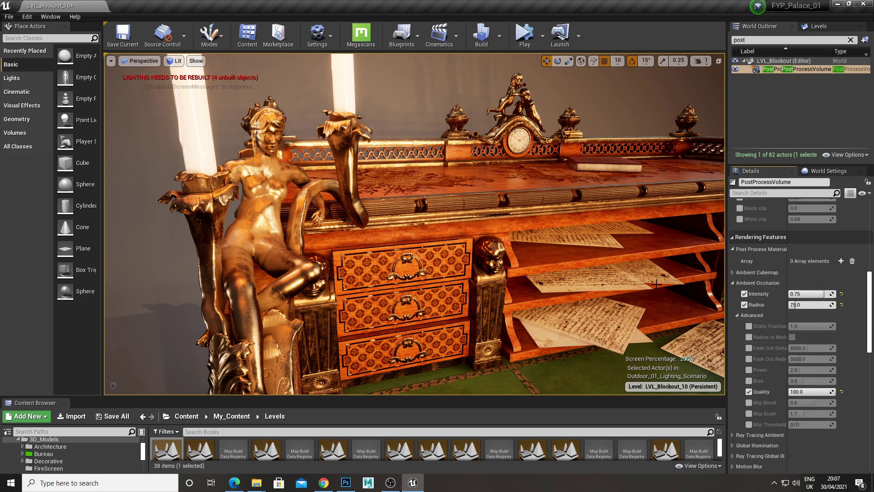
Step: Collapse the Ambient Occlusion and Screen Space Reflections groups and look over the remaining PostProcessVolume settings
left_click(733, 283)
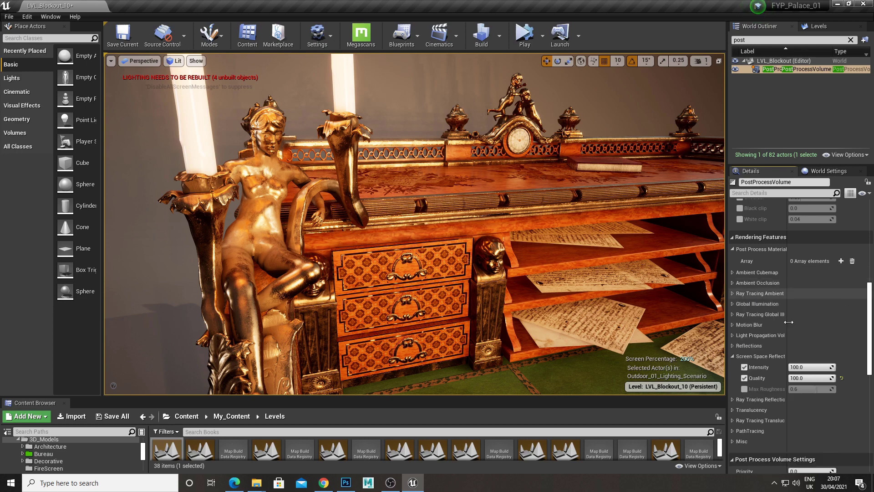
scroll(789, 323, "down", 3)
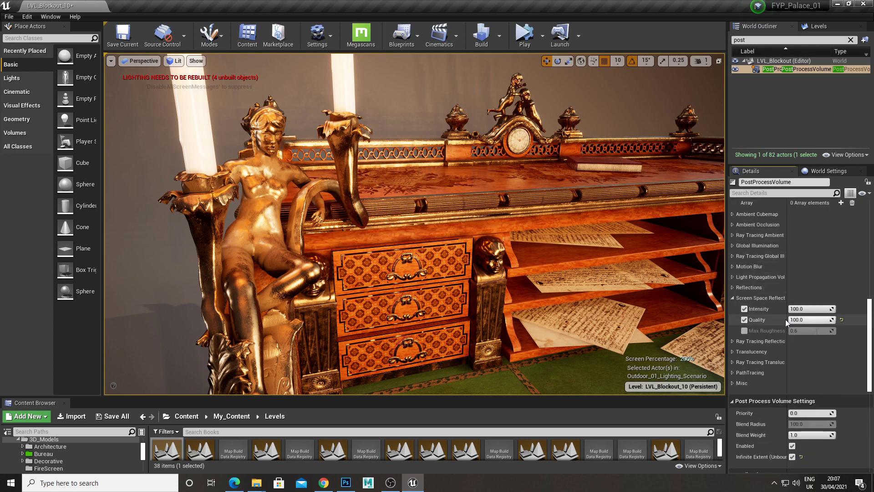
left_click(733, 298)
scroll(835, 384, "down", 2)
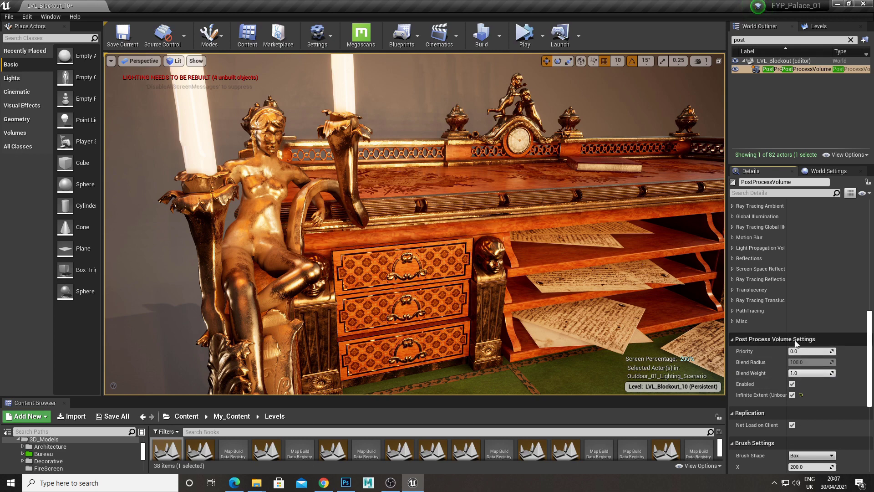
scroll(795, 340, "up", 3)
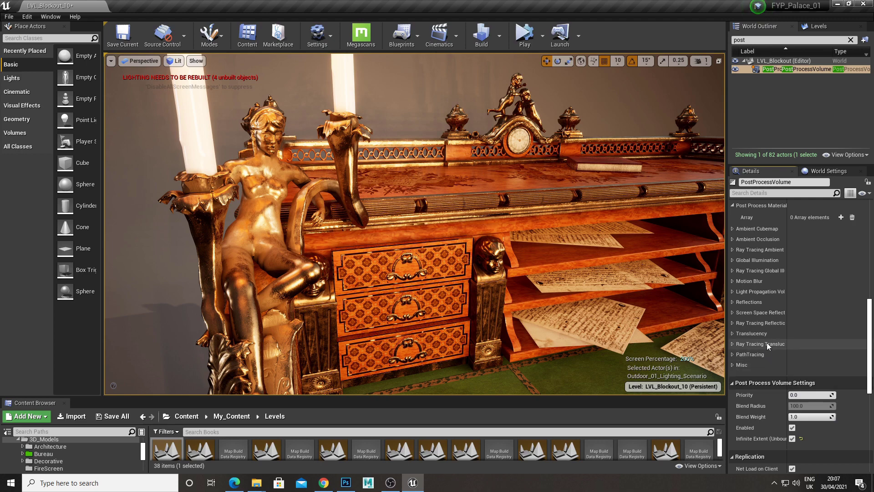
Step: Try the default Screen Space Reflections quality of 50 while viewing the drawers and shelves, and set it back to 100
left_click(732, 312)
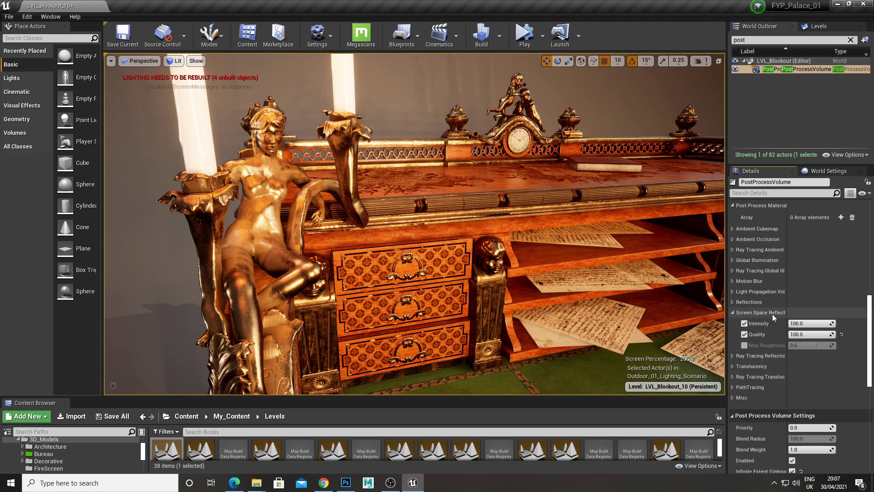
left_click(808, 334)
left_click(842, 334)
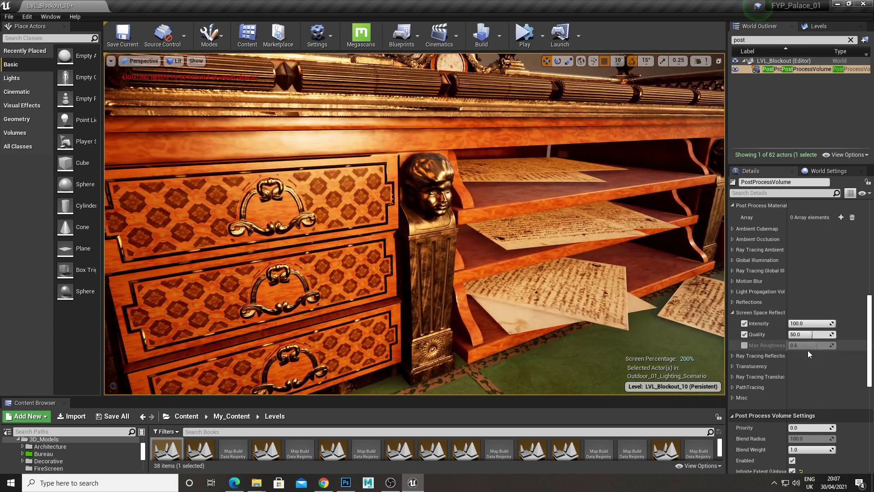
left_click(809, 334)
type("100")
key("Return")
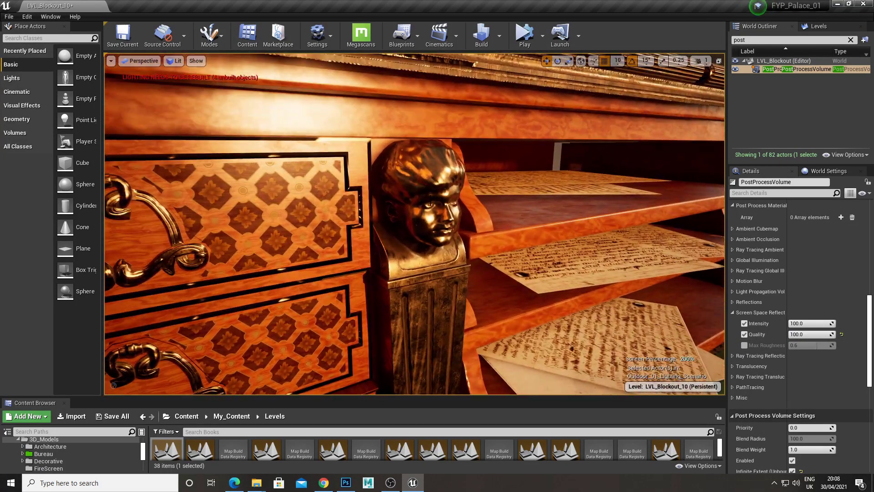
Step: Frame the whole desk in the viewport and set the screen percentage to 100
key("s")
mouse_move(414, 223)
right_mouse_down()
mouse_move(405, 211)
mouse_move(410, 225)
right_mouse_up()
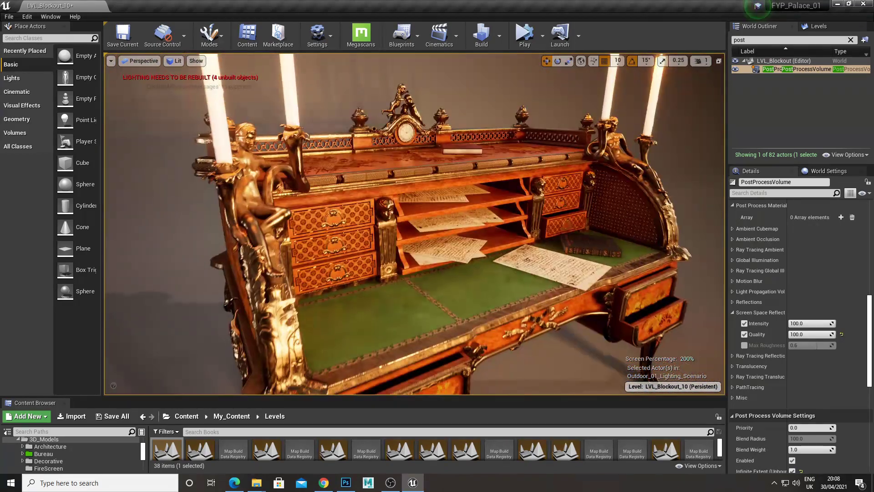
left_click(110, 61)
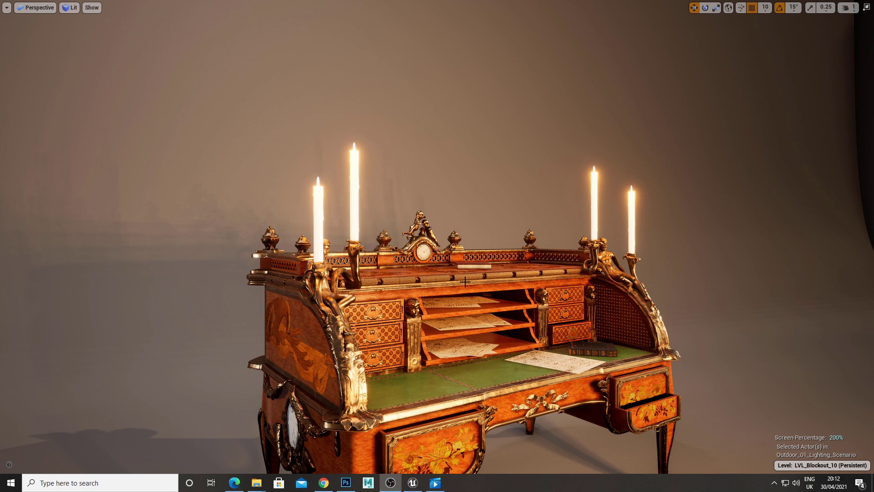
right_click_drag(489, 242, 500, 267)
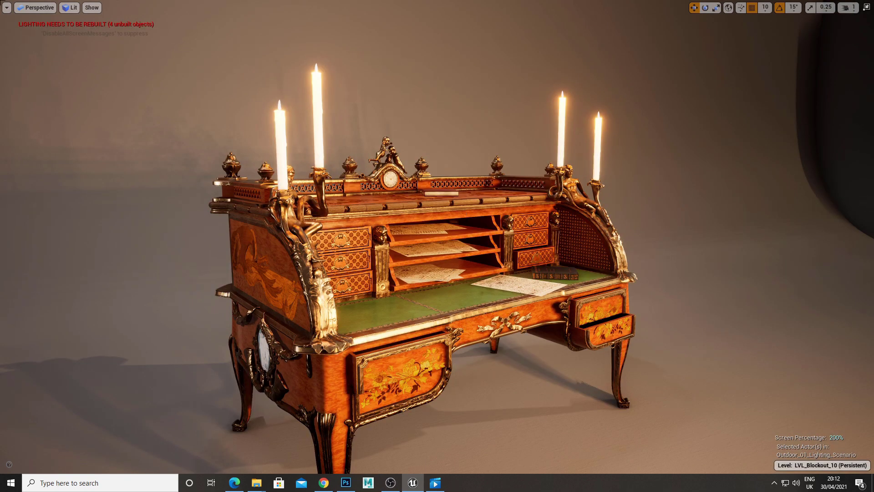
left_click(7, 7)
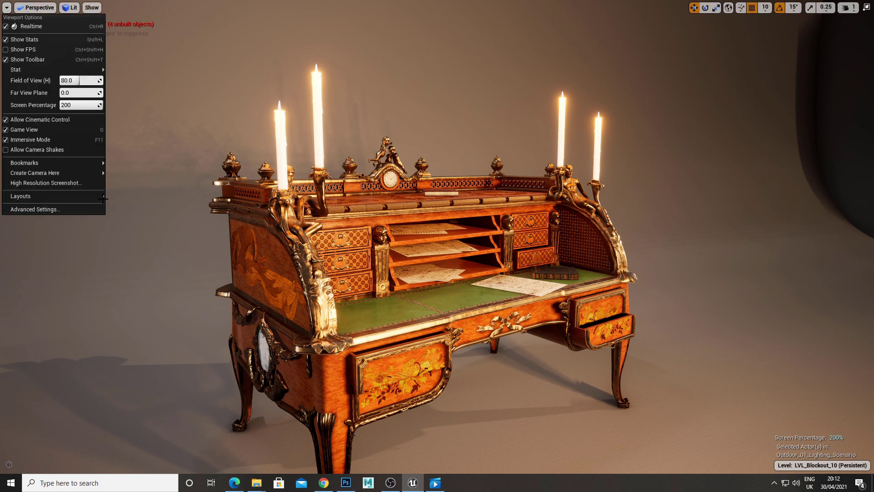
left_click(79, 102)
type("100")
key("Return")
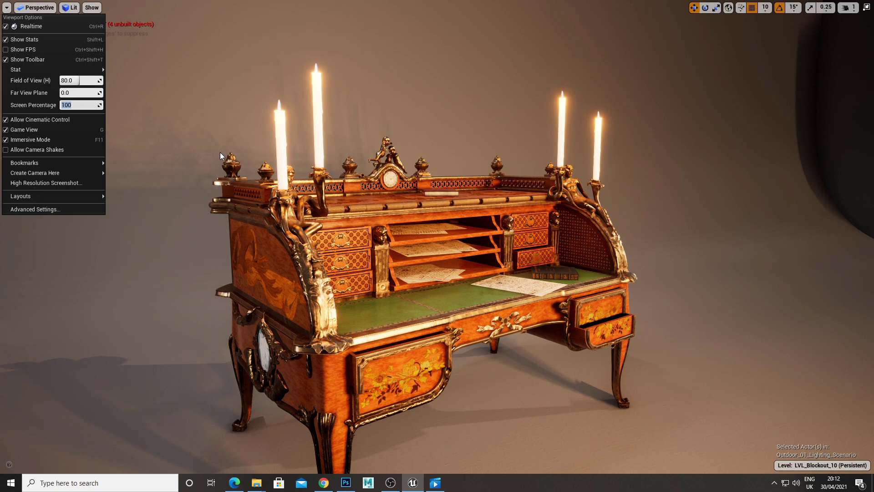
Step: Show the hidden editor icons around the desk and delete the selected actor of the outdoor lighting scenario level
right_click_drag(291, 191, 408, 211)
key("g")
right_click_drag(424, 247, 487, 210)
right_click_drag(410, 227, 480, 193)
right_click_drag(526, 223, 501, 218)
right_click_drag(747, 255, 765, 209)
key("Delete")
Step: Inspect the candle lights, reflection captures and curved backdrop around the desk, and leave the full-screen viewport
right_click_drag(710, 201, 346, 151)
right_click_drag(465, 176, 246, 201)
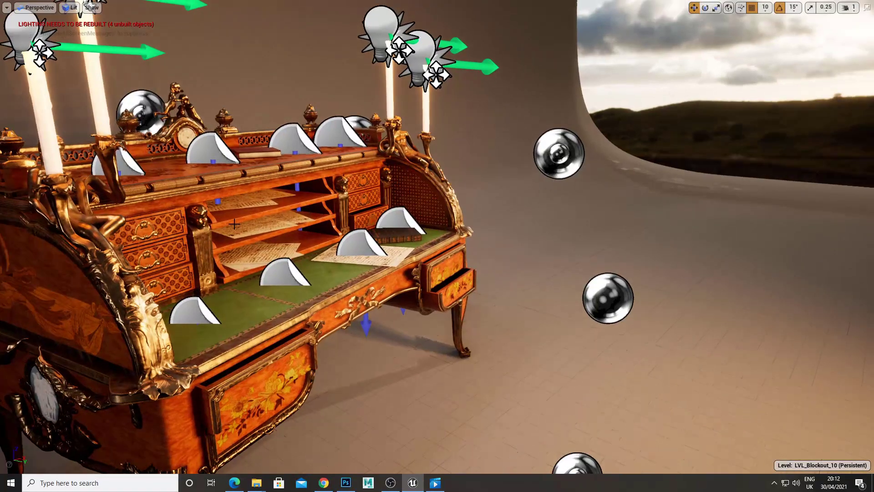
right_click_drag(472, 142, 613, 111)
right_click_drag(386, 228, 633, 166)
right_click_drag(508, 305, 517, 293)
key("F11")
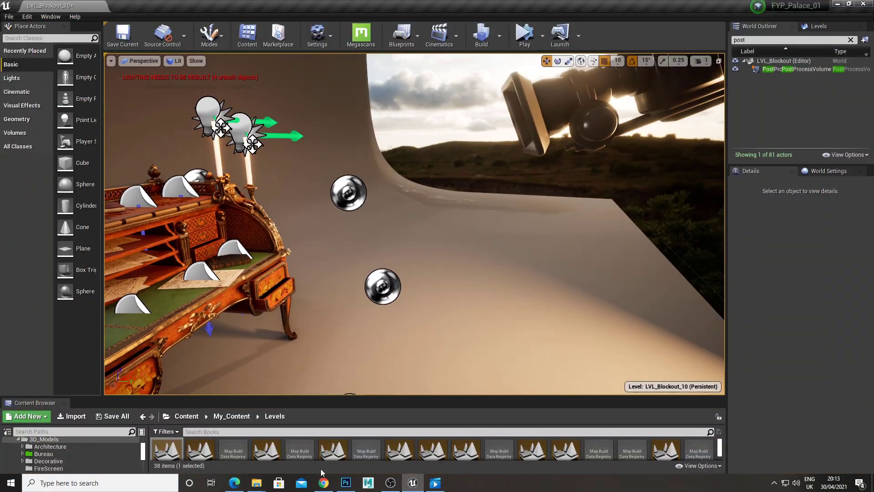
Step: Switch to Chrome to view the Pro Lighting Kit page on ArtStation, and return to the Unreal Editor
left_click(324, 482)
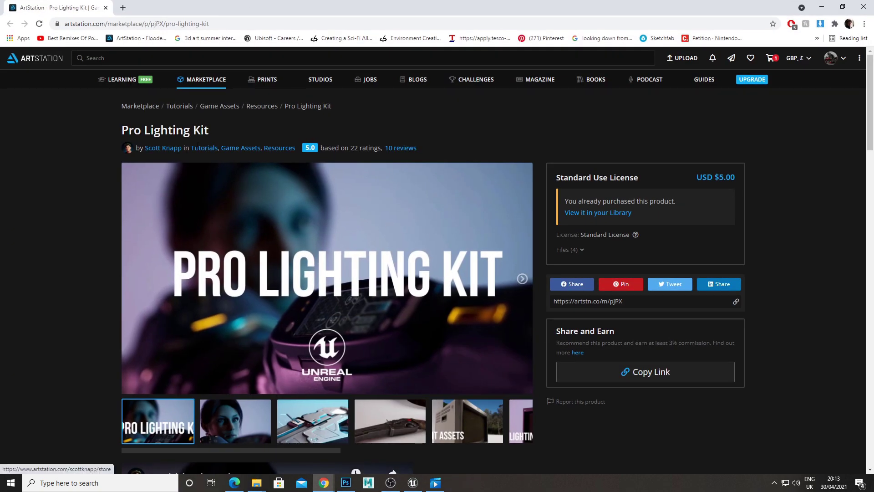
left_click_drag(639, 2, 0, 275)
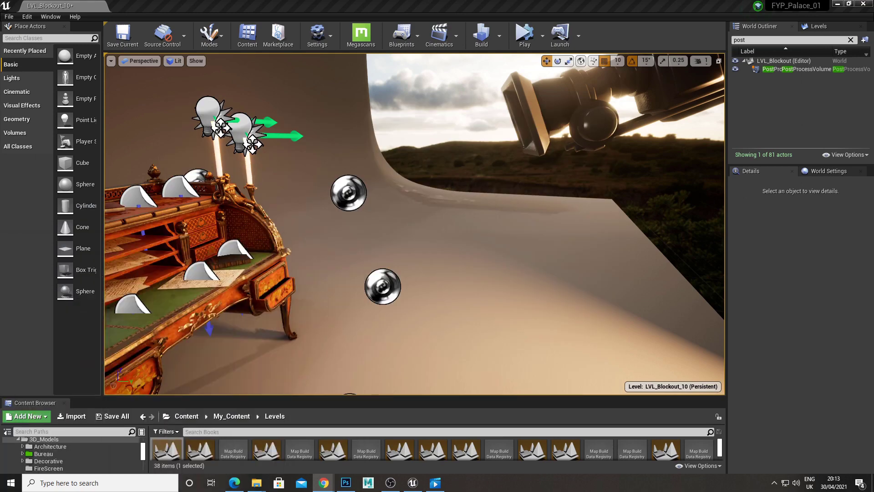
Step: Display the list of levels and enlarge the Content Browser to show more level assets
left_click(825, 26)
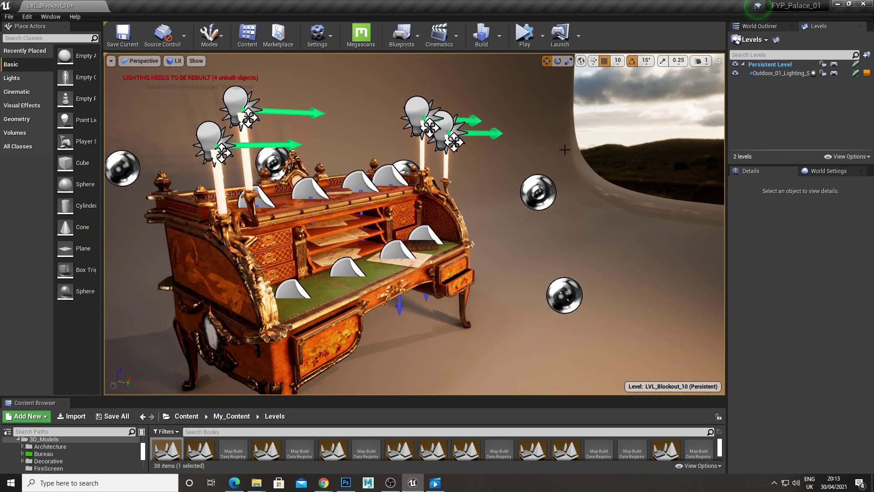
right_click_drag(565, 157, 565, 175)
left_click_drag(370, 396, 371, 308)
Step: Switch to Chrome and look through the Pro Lighting Kit preview images up to the "Light assets like a pro" picture
left_click(324, 483)
left_click_drag(337, 174, 410, 1)
scroll(250, 301, "down", 3)
left_click(250, 301)
scroll(336, 308, "up", 3)
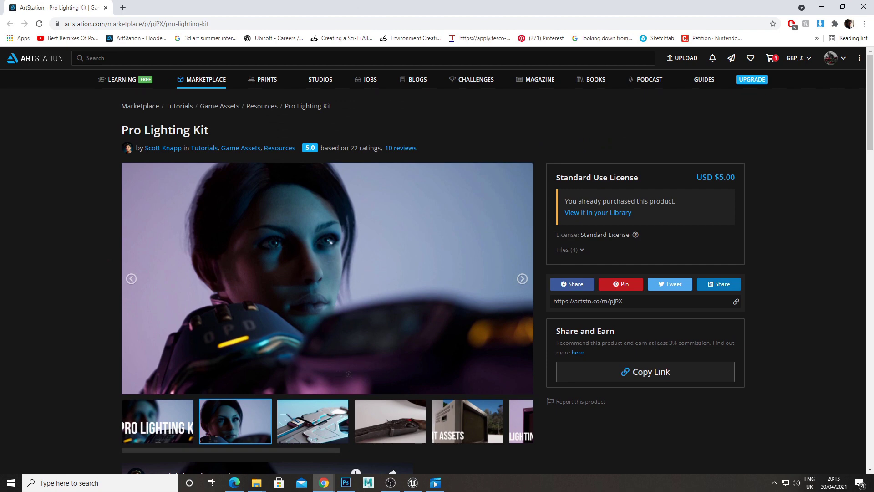
left_click(520, 278)
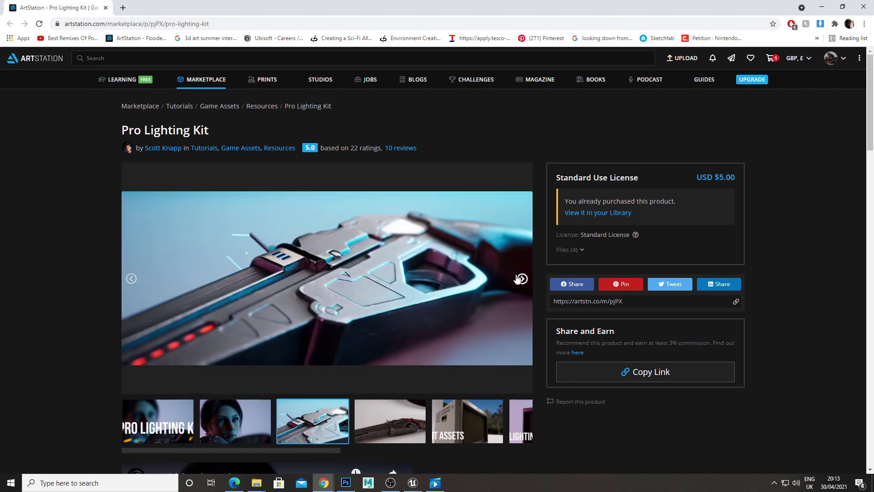
left_click(518, 278)
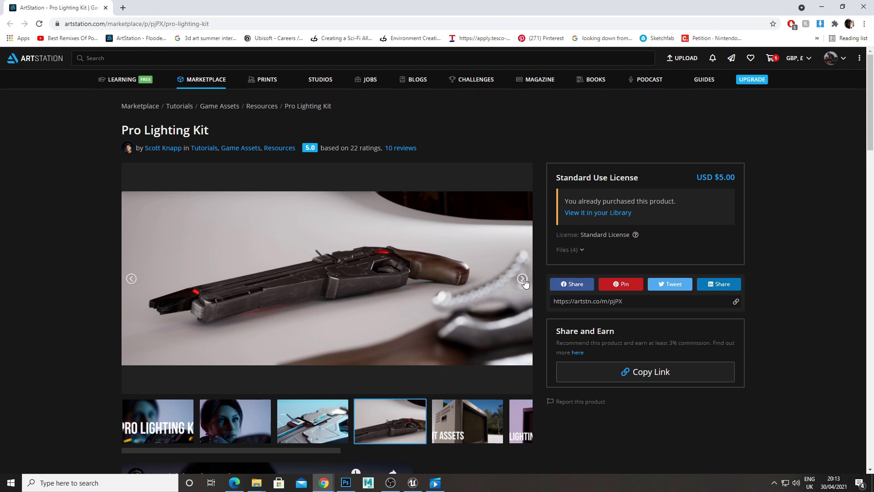
left_click(522, 278)
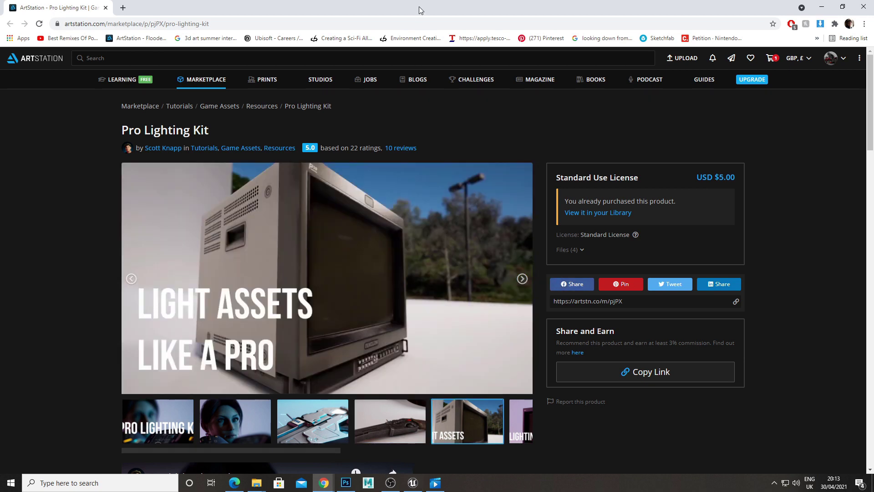
Step: Switch back to the Unreal Editor, select the SM_Screen_BackDrop_01 mesh, and hide the editor icons around the desk
left_click(409, 484)
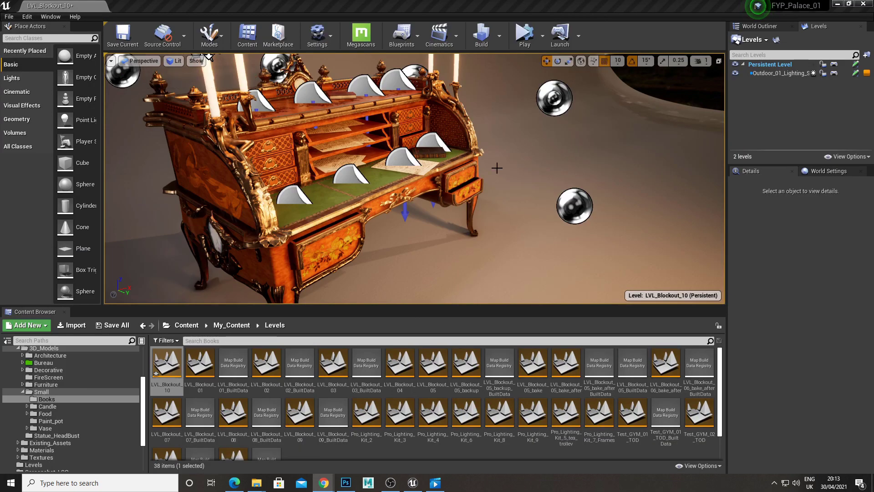
right_click(577, 156)
mouse_move(578, 156)
right_mouse_down()
mouse_move(576, 141)
mouse_move(571, 169)
right_mouse_up()
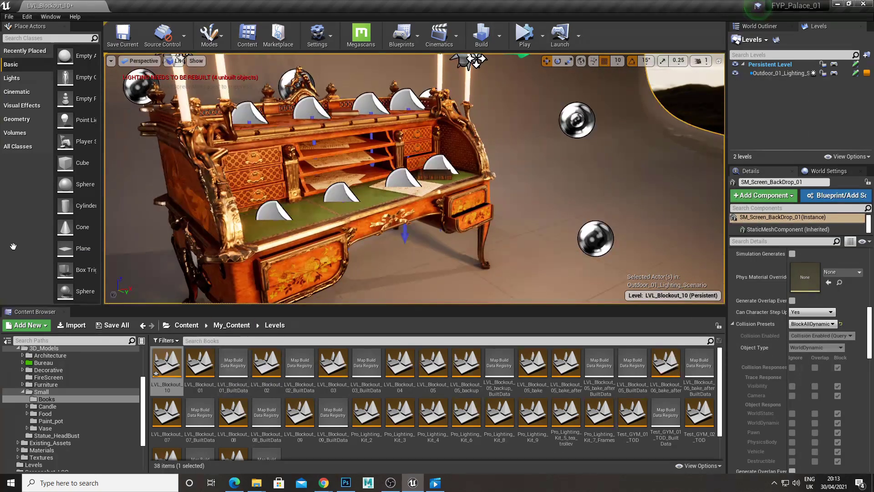
right_click_drag(502, 185, 484, 174)
key("s")
mouse_move(484, 223)
right_mouse_down()
mouse_move(573, 224)
mouse_move(437, 224)
mouse_move(510, 221)
mouse_move(484, 223)
right_mouse_up()
key("g")
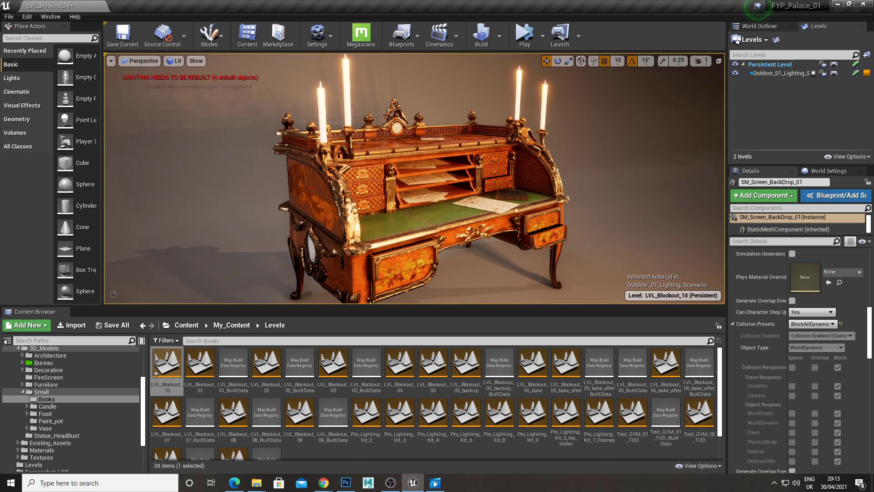
Step: View the desk up close, then through the CineCameraActor in a full-screen viewport
key("w")
mouse_move(501, 176)
right_mouse_down()
mouse_move(601, 176)
mouse_move(487, 178)
right_mouse_up()
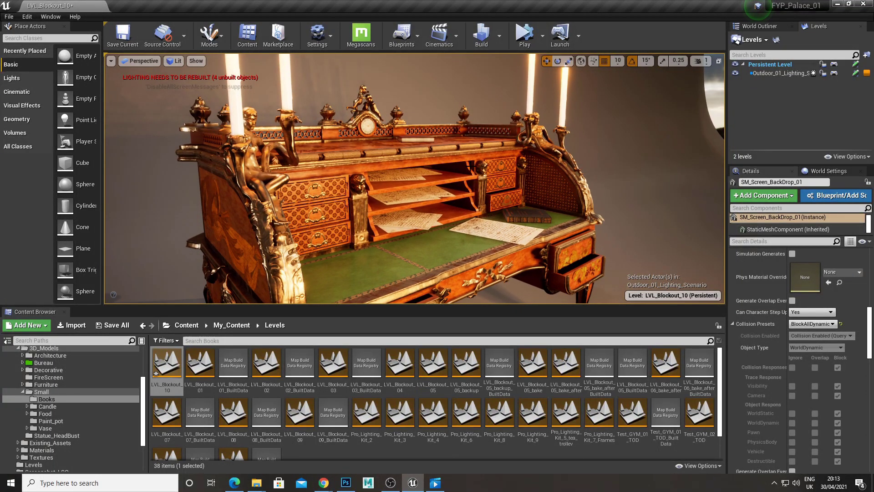
right_click_drag(442, 158, 435, 155)
key("w")
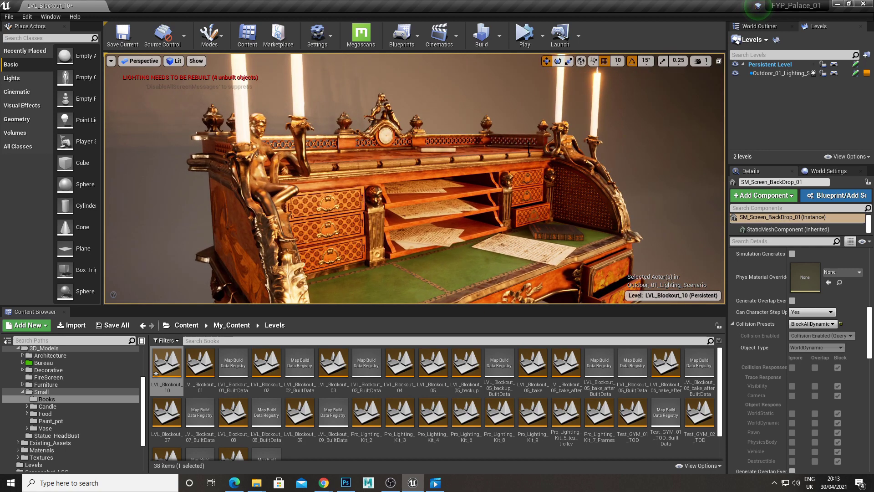
right_click_drag(338, 156, 405, 199)
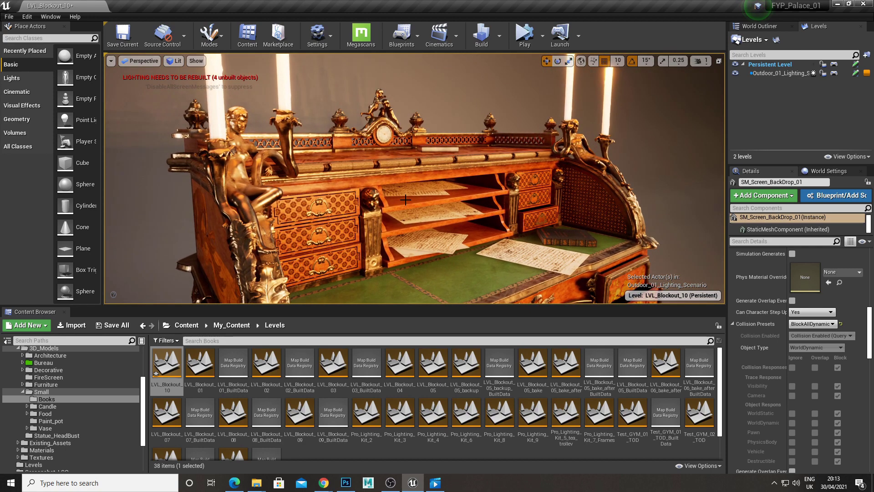
left_click(141, 60)
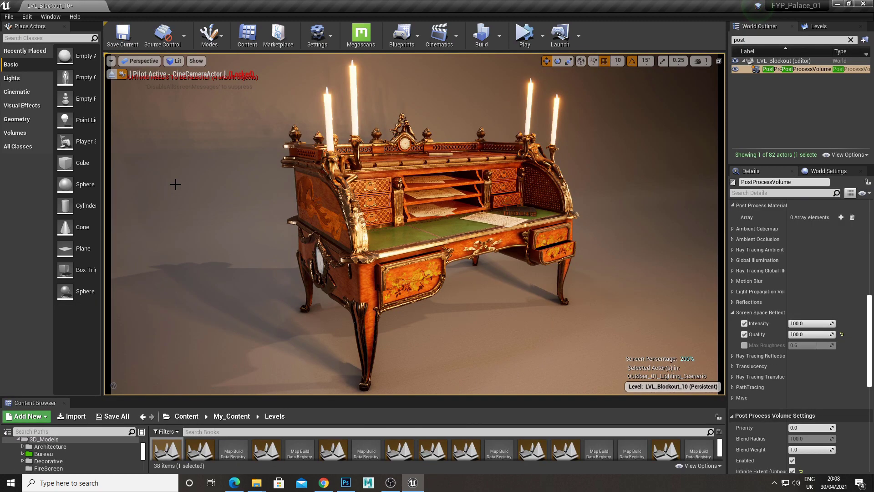
key("F11")
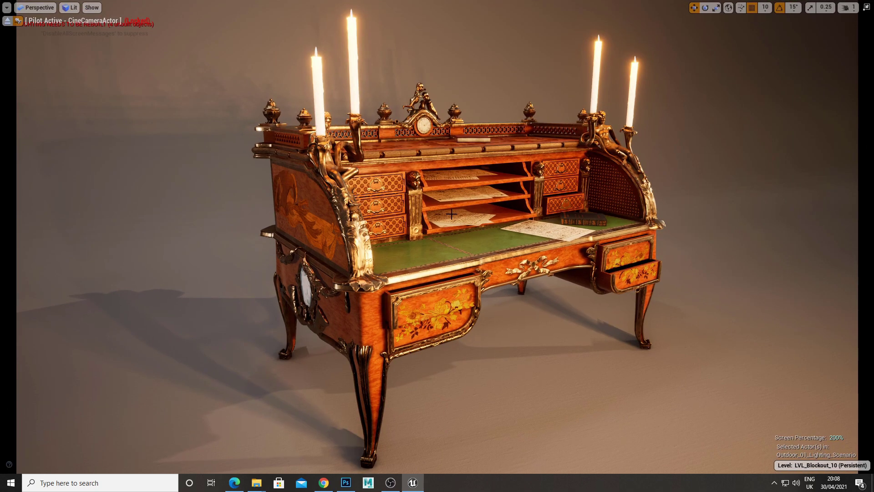